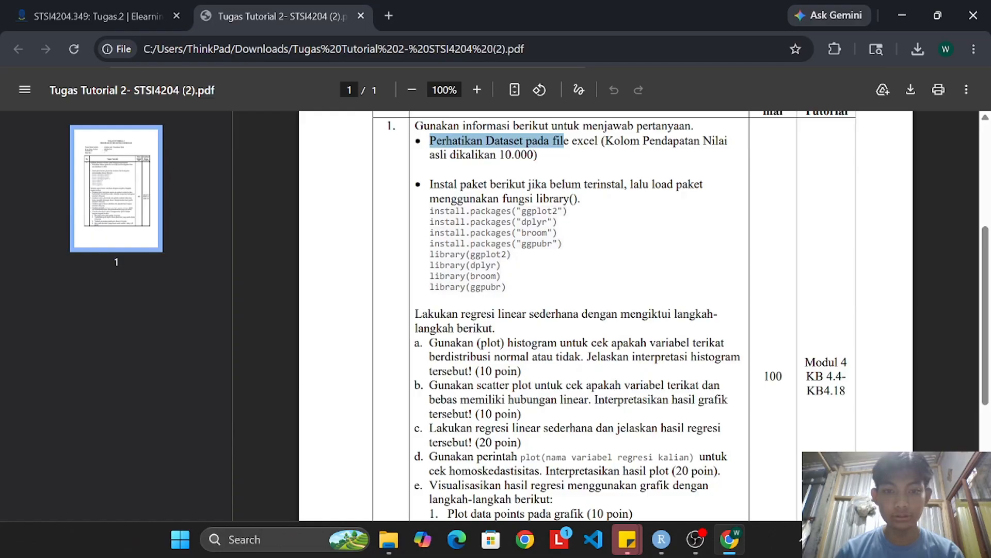
Read the assignment's instructions for installing and loading the ggplot2, dplyr, broom and ggpubr packages.
{"action": "left_click_drag", "start_coordinate": [429, 185], "coordinate": [627, 185]}
{"action": "left_click", "coordinate": [628, 185]}
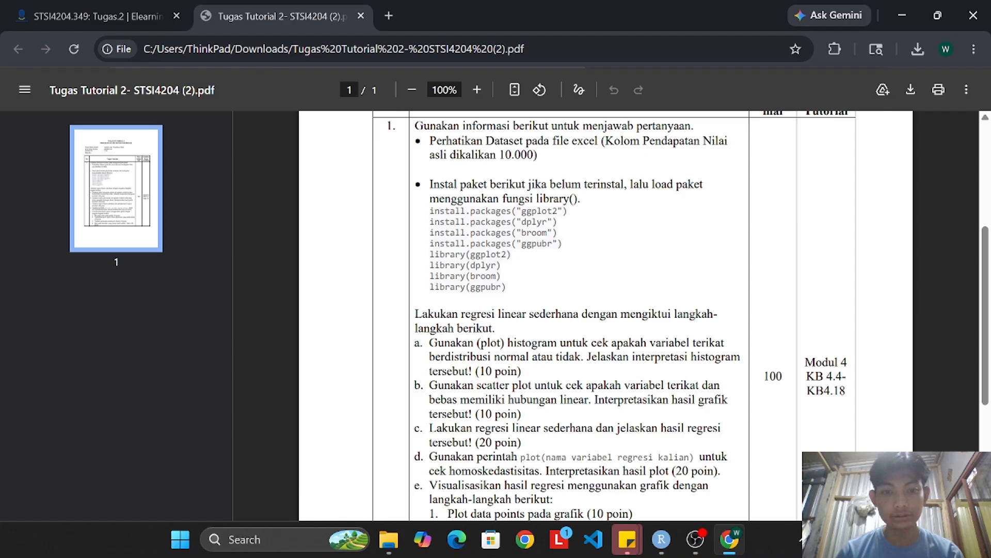
{"action": "left_click_drag", "start_coordinate": [429, 210], "coordinate": [564, 244]}
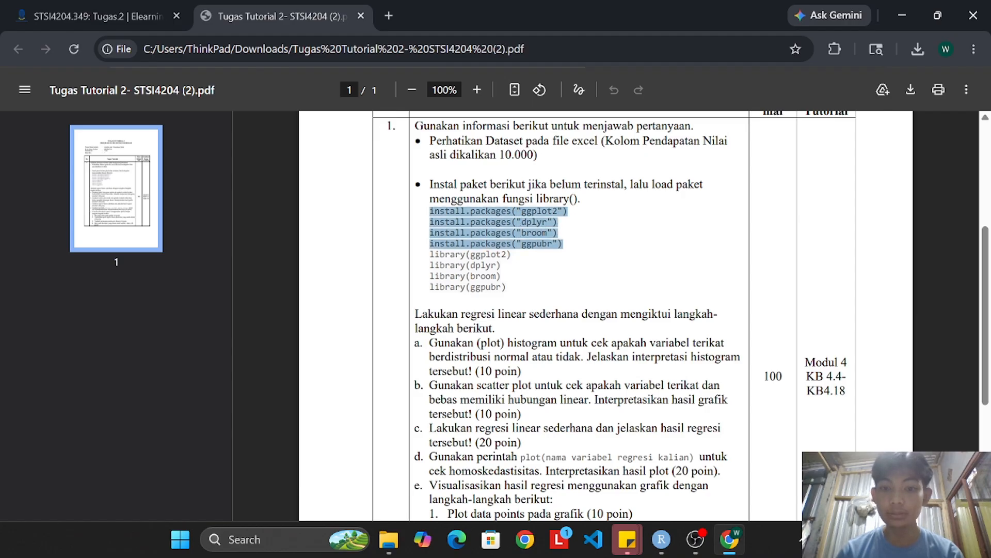
{"action": "left_click_drag", "start_coordinate": [527, 287], "coordinate": [429, 243]}
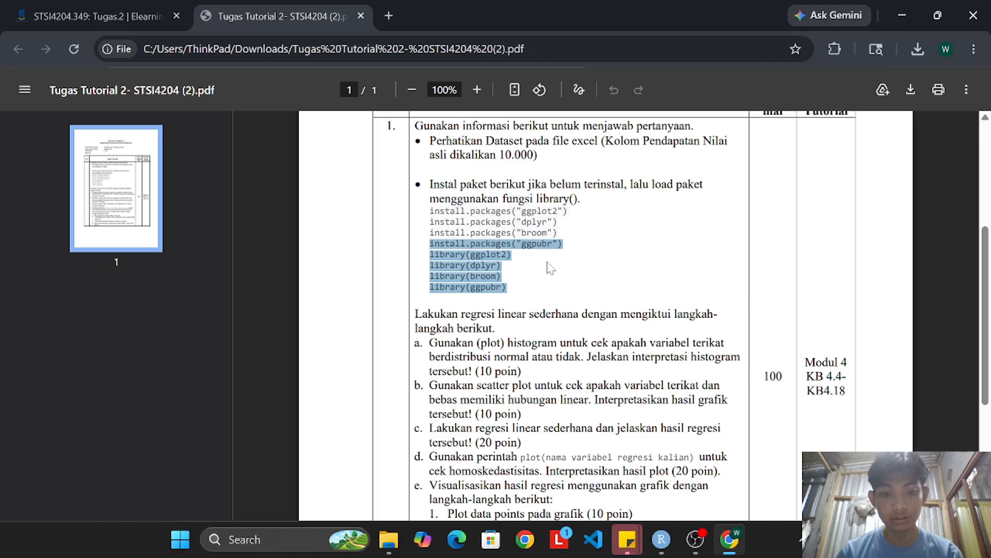
{"action": "left_click", "coordinate": [659, 292]}
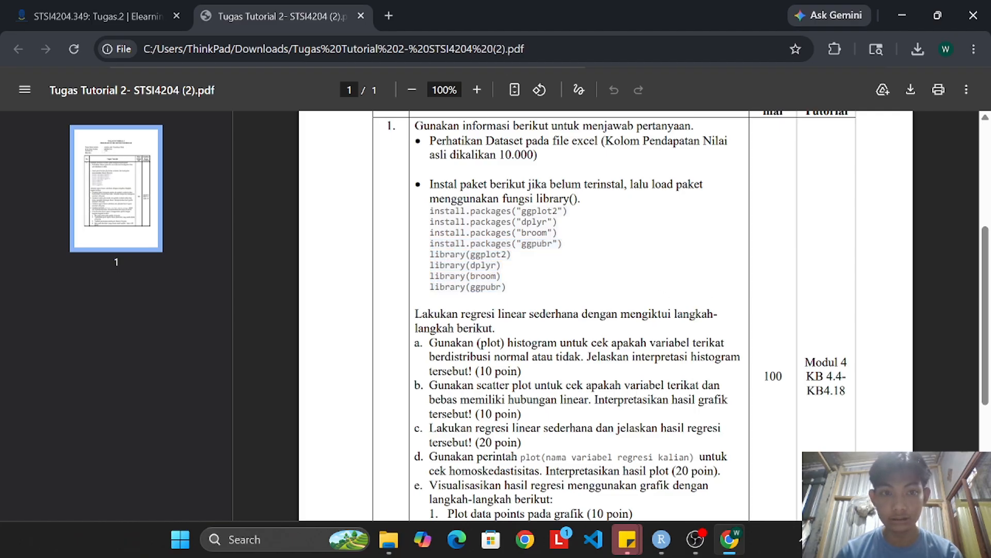
Switch to RStudio and begin the console command data<-read.csv("") with an empty quoted file path.
{"action": "left_click", "coordinate": [661, 539]}
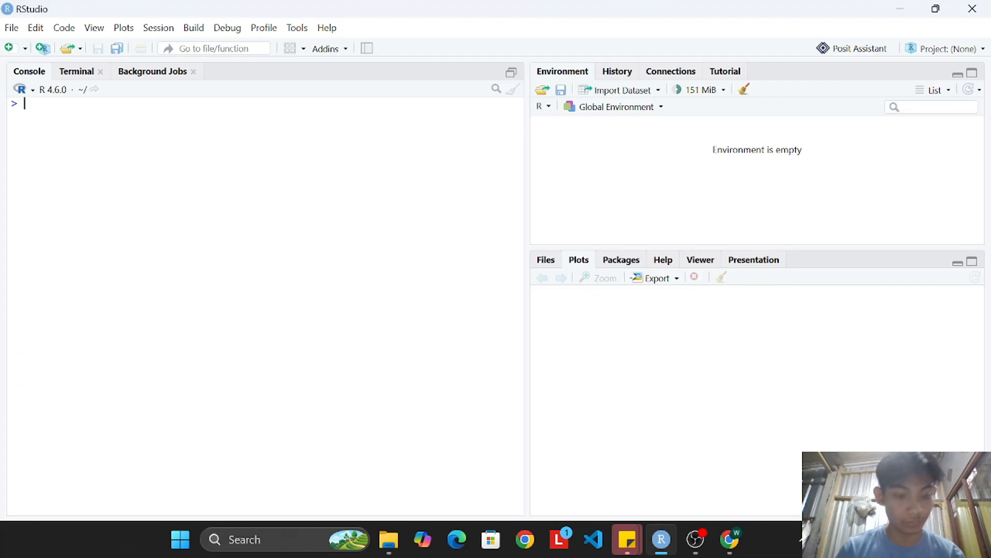
{"action": "type", "text": "data"}
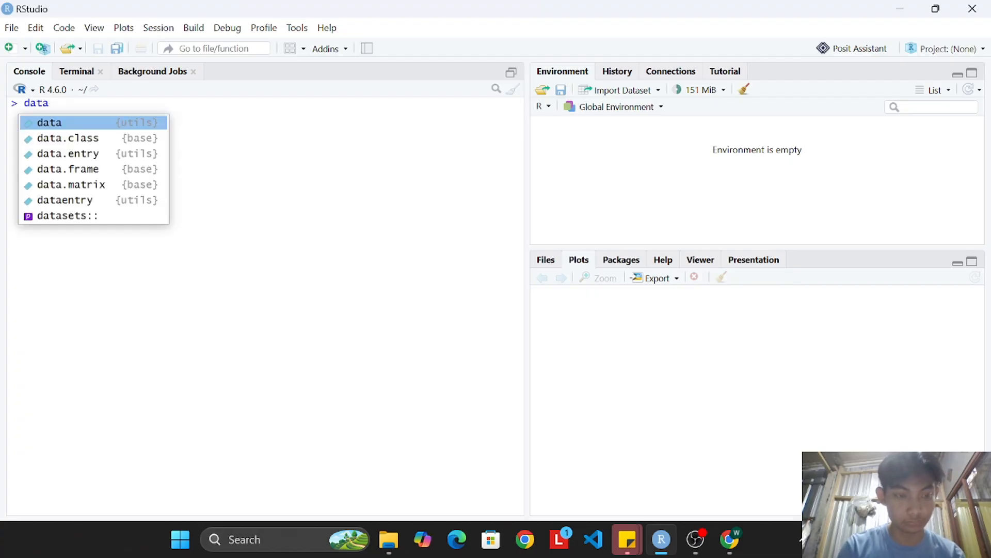
{"action": "type", "text": "<-"}
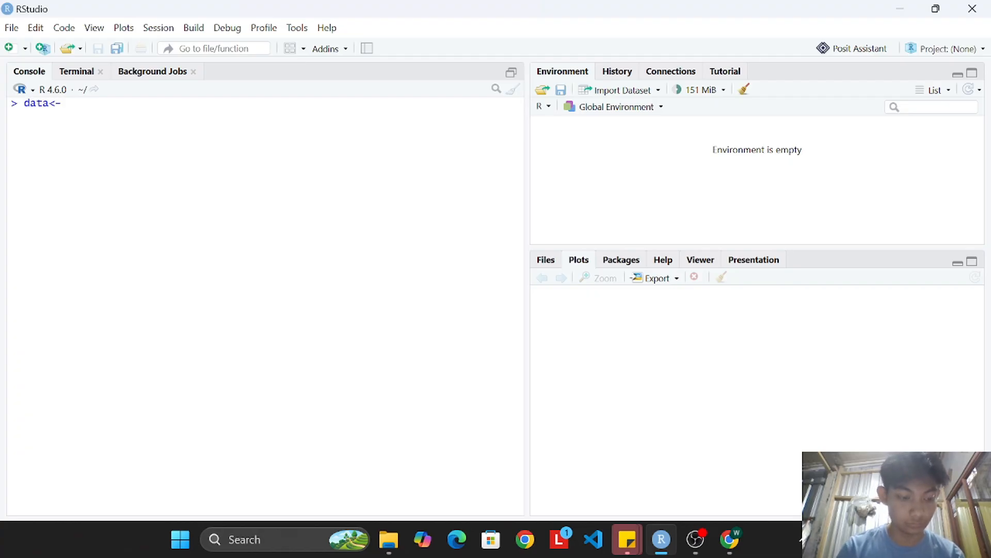
{"action": "type", "text": "read"}
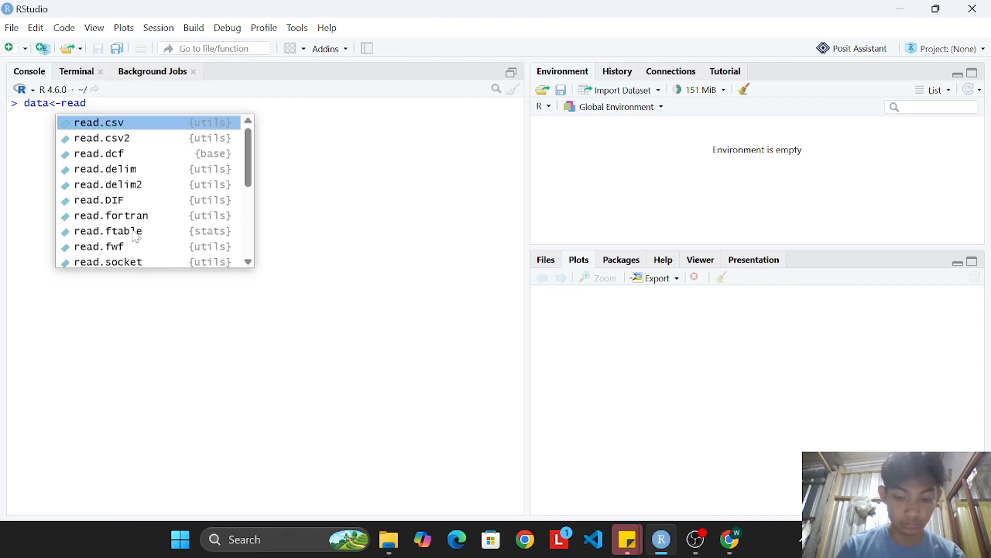
{"action": "type", "text": "."}
{"action": "key", "text": "Return"}
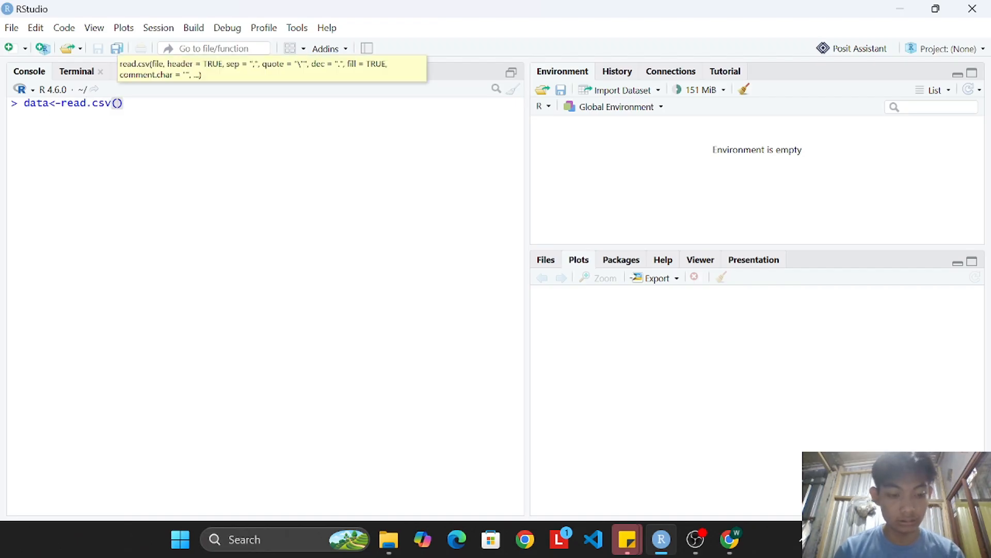
{"action": "type", "text": "\""}
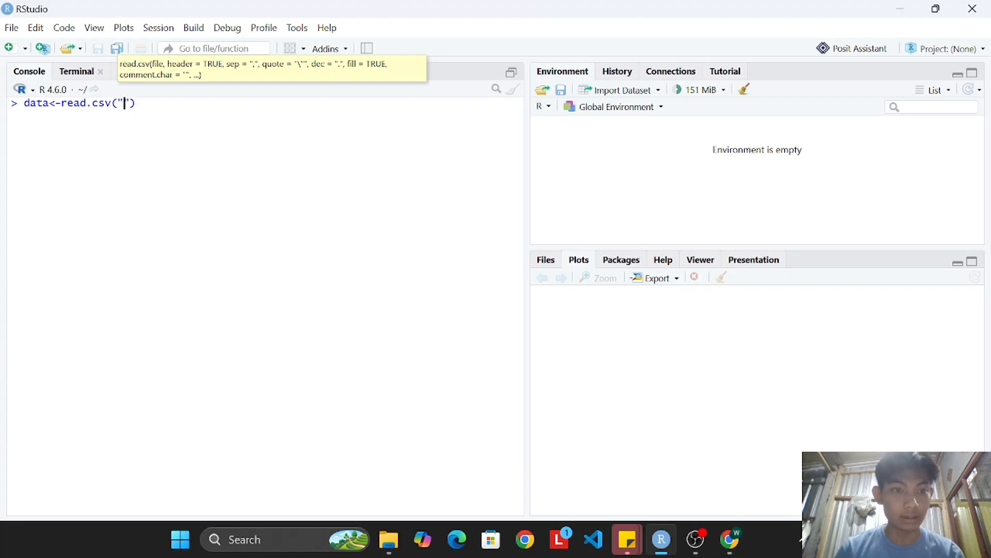
Copy the folder location from the properties of data_pendapatan.csv_ in Downloads and paste it between the read.csv quotes in RStudio.
{"action": "left_click", "coordinate": [389, 540]}
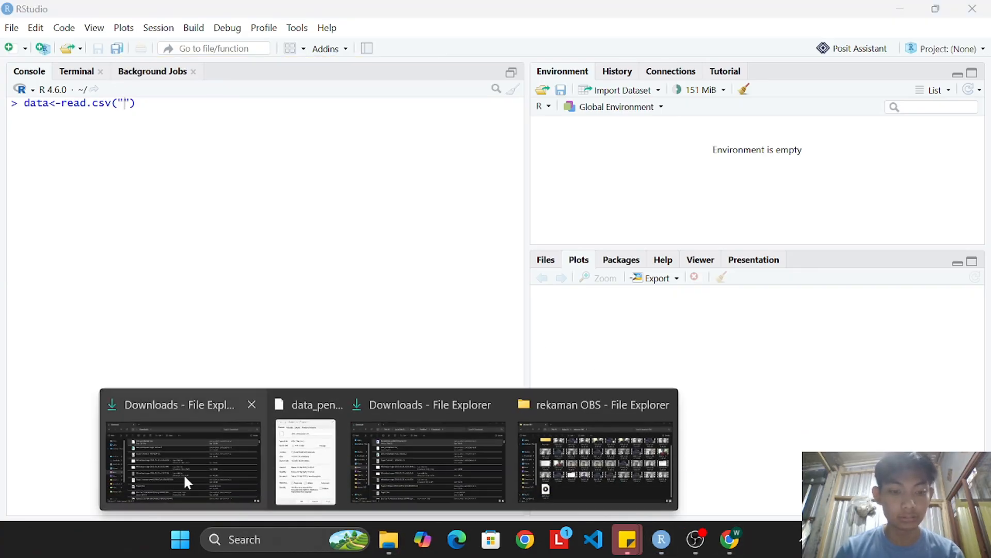
{"action": "left_click", "coordinate": [184, 473]}
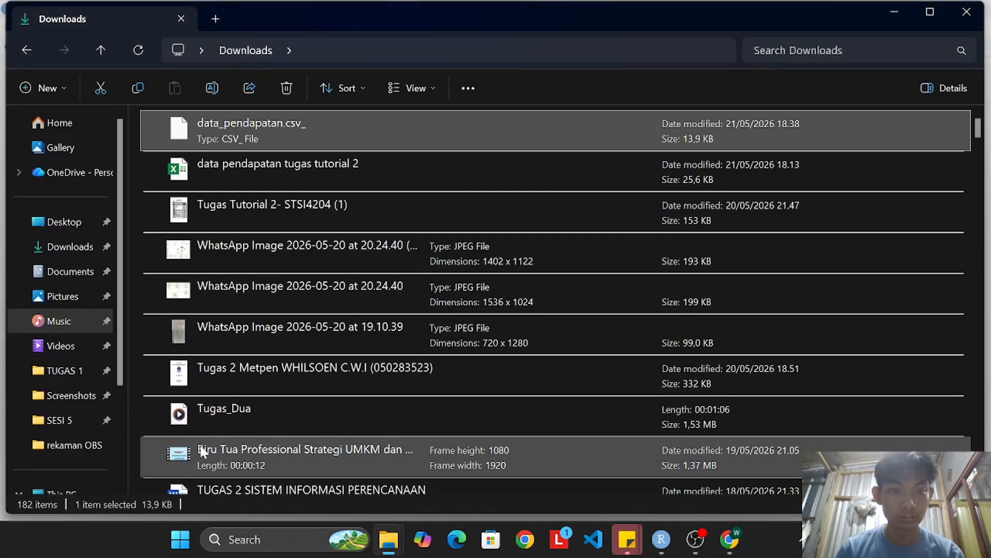
{"action": "right_click", "coordinate": [206, 118]}
{"action": "left_click", "coordinate": [274, 406]}
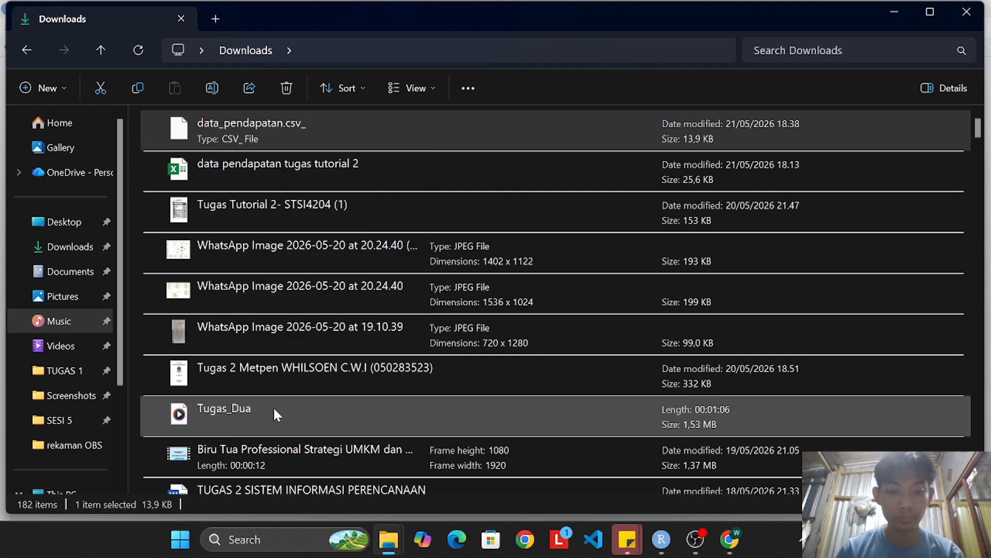
{"action": "left_click", "coordinate": [290, 416]}
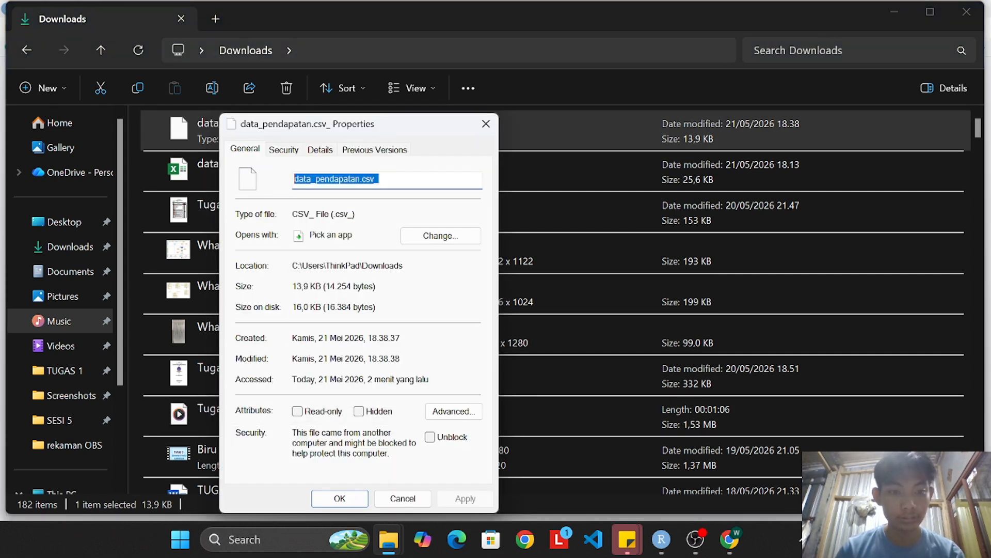
{"action": "left_click_drag", "start_coordinate": [292, 265], "coordinate": [404, 265]}
{"action": "key", "text": "ctrl+c"}
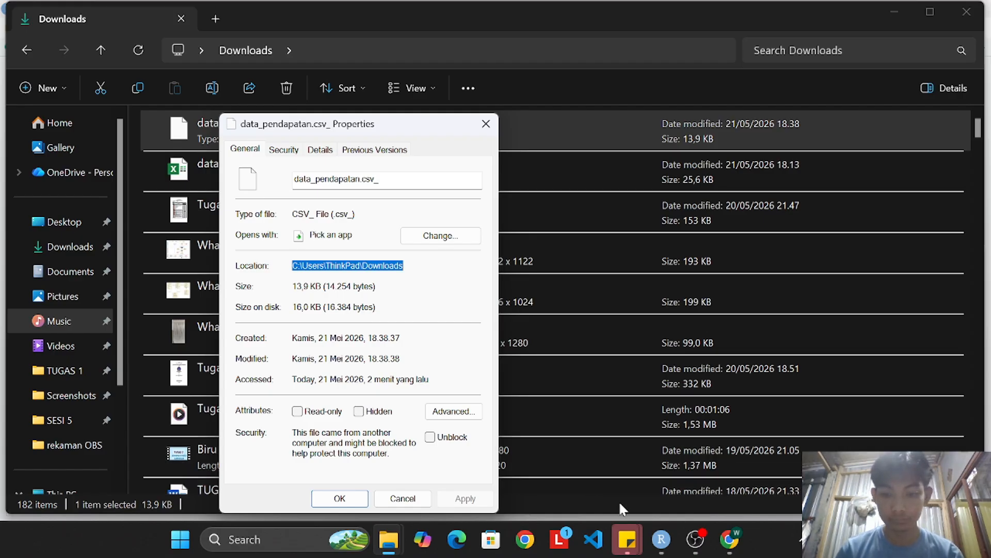
{"action": "left_click", "coordinate": [661, 539]}
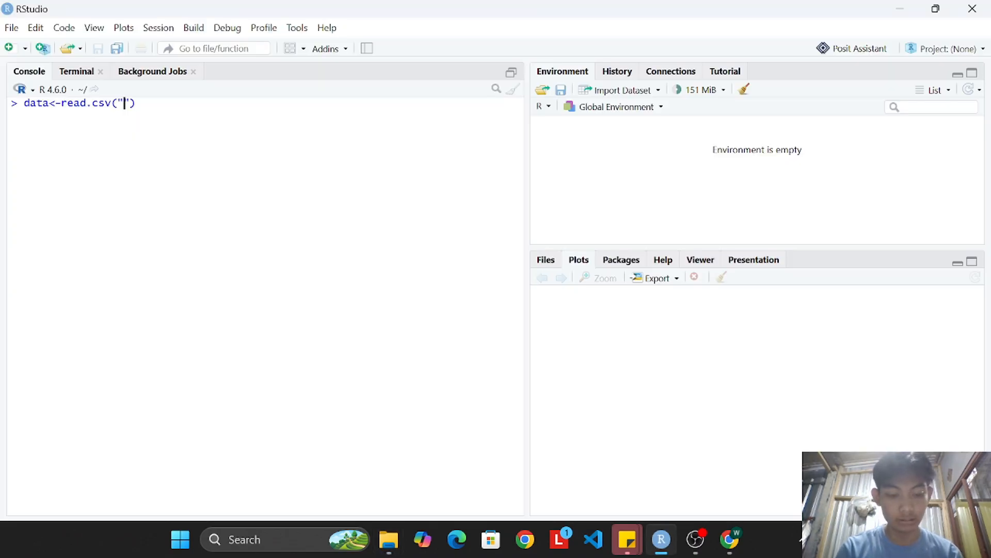
{"action": "key", "text": "ctrl+v"}
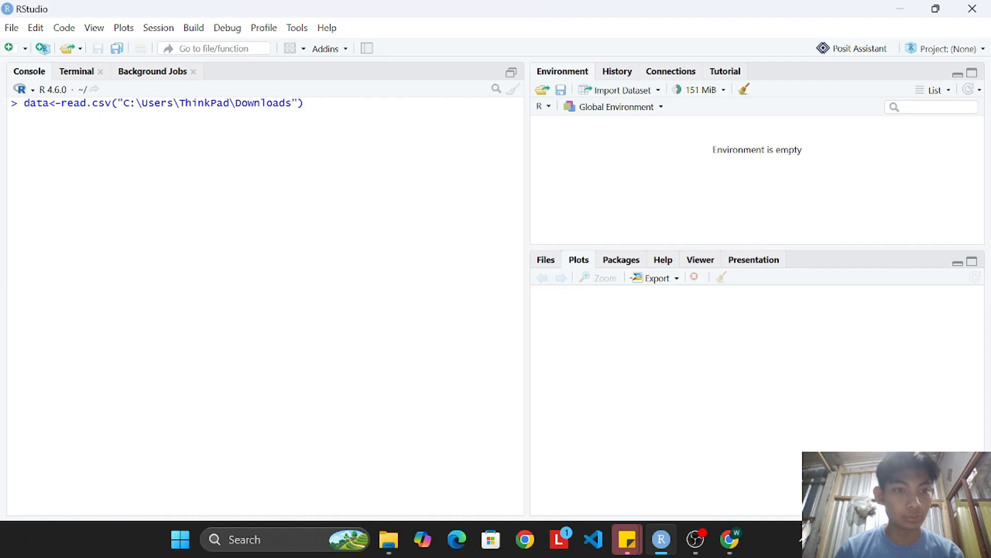
Replace the backslashes in the pasted path with forward slashes so it reads C:/Users/ThinkPad/Downloads.
{"action": "left_click", "coordinate": [181, 103]}
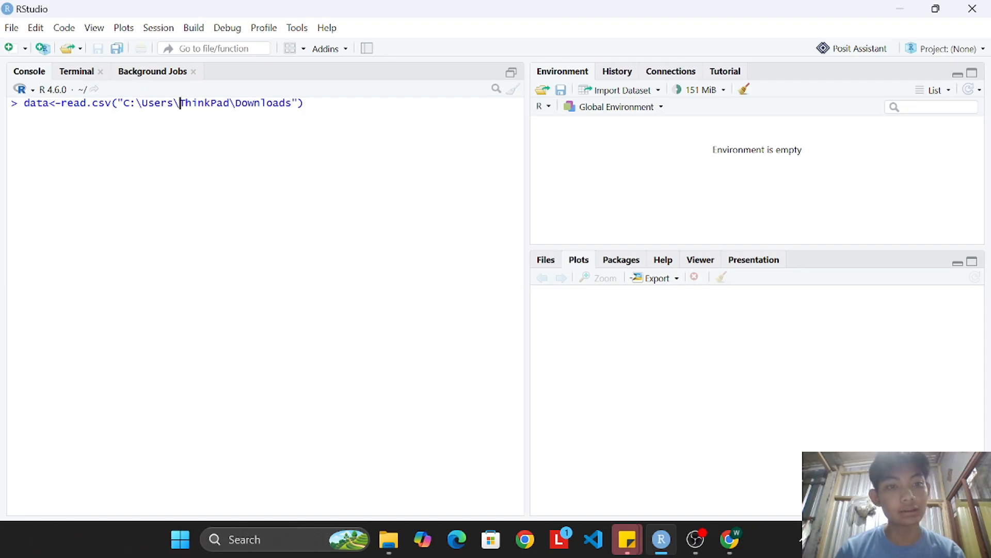
{"action": "right_click", "coordinate": [180, 104]}
{"action": "left_click", "coordinate": [137, 104]}
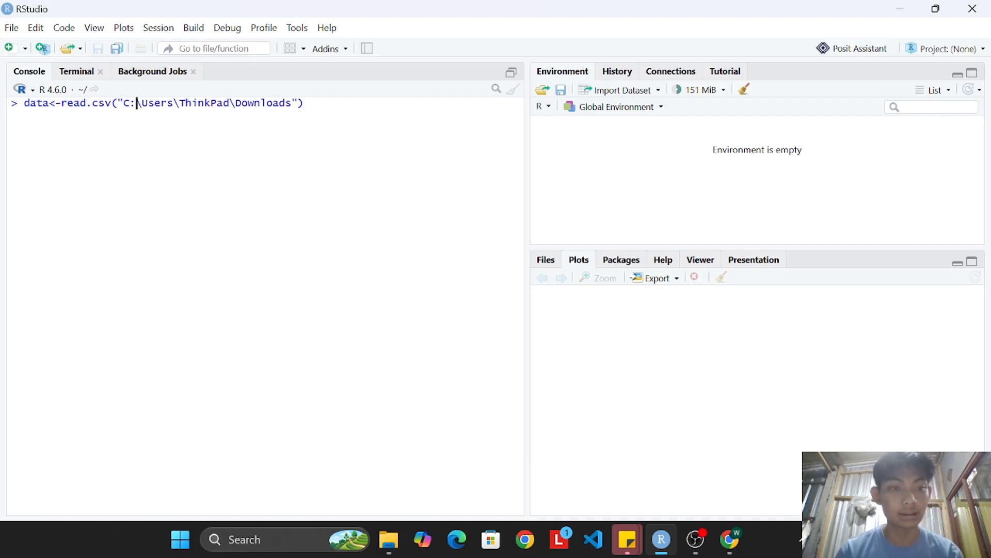
{"action": "key", "text": "Right"}
{"action": "key", "text": "BackSpace"}
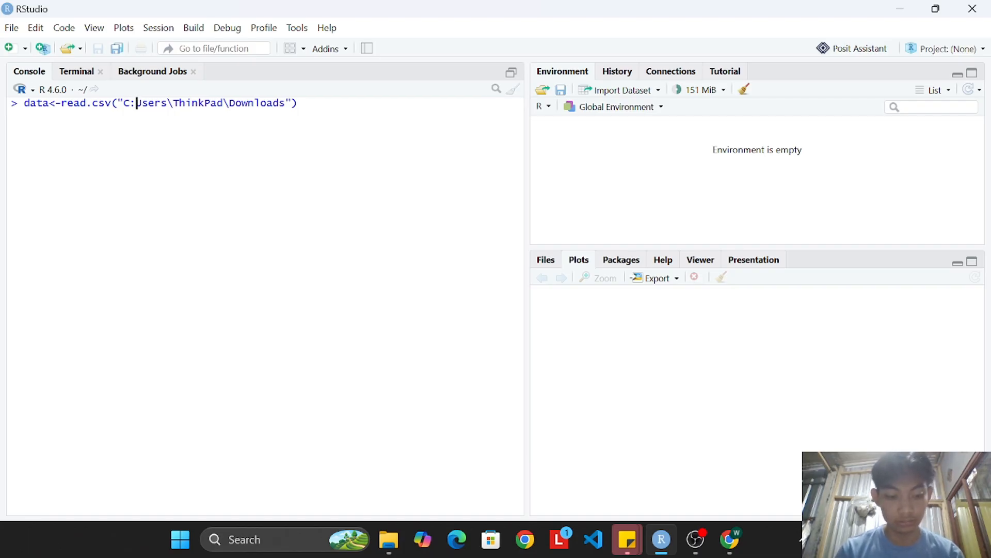
{"action": "type", "text": "/"}
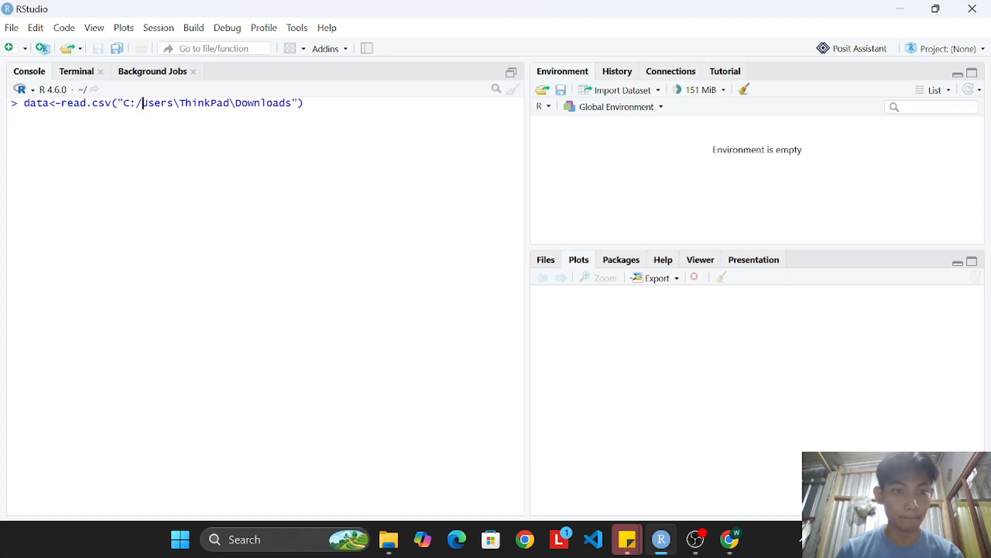
{"action": "key", "text": "Right"}
{"action": "key", "text": "Right"}
{"action": "key", "text": "Right"}
{"action": "key", "text": "Right"}
{"action": "key", "text": "Right"}
{"action": "key", "text": "Right"}
{"action": "key", "text": "BackSpace"}
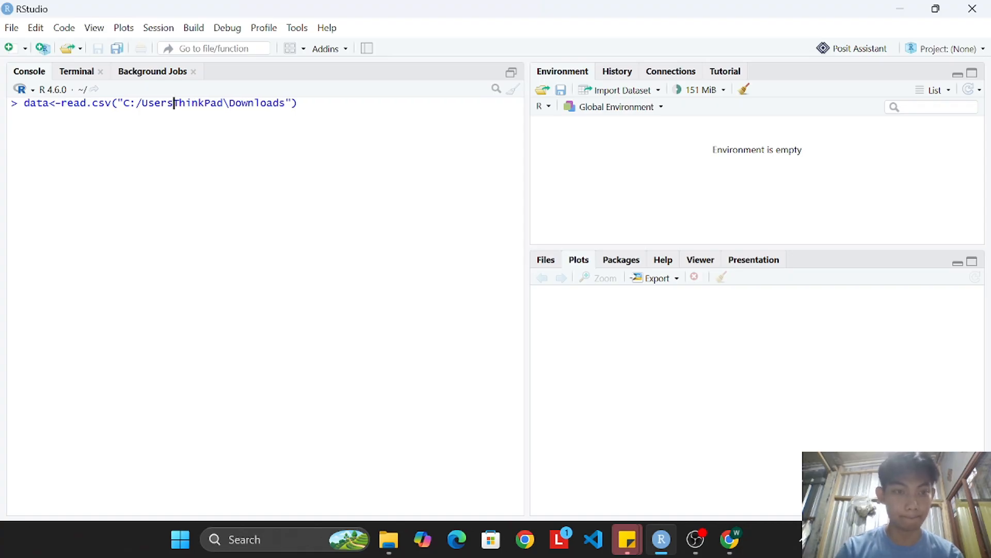
{"action": "type", "text": "/"}
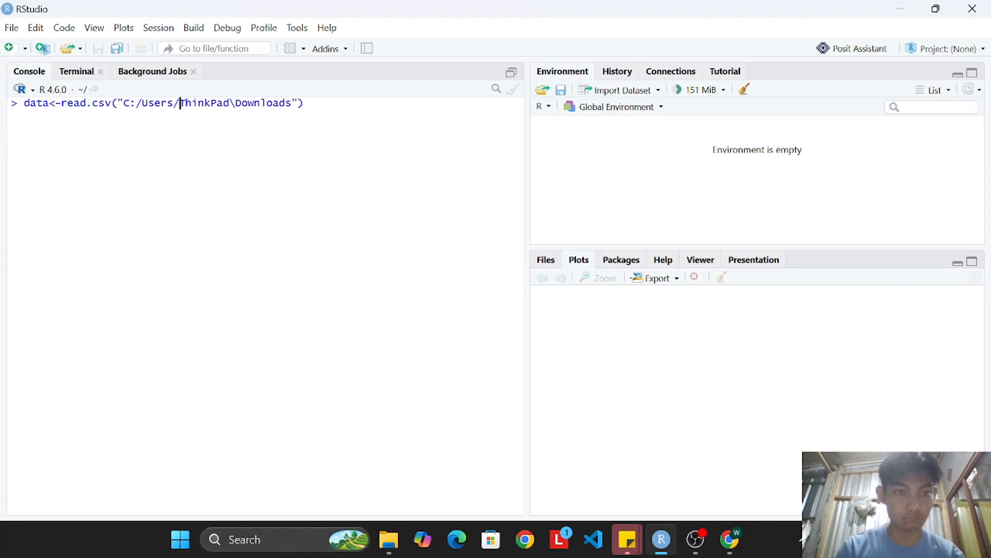
{"action": "key", "text": "Right"}
{"action": "key", "text": "Right"}
{"action": "key", "text": "Right"}
{"action": "key", "text": "Right"}
{"action": "key", "text": "Right"}
{"action": "key", "text": "Right"}
{"action": "key", "text": "Right"}
{"action": "key", "text": "Right"}
{"action": "key", "text": "Right"}
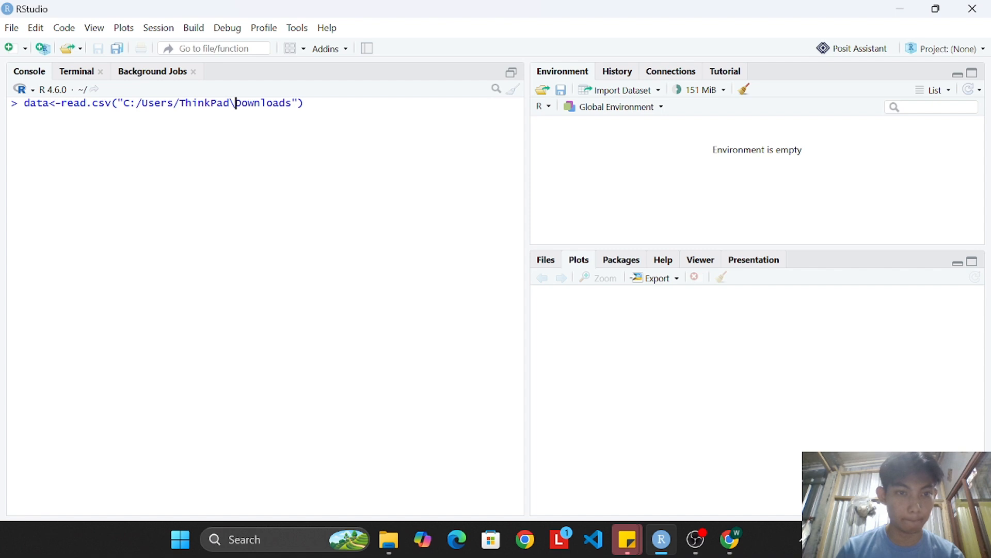
{"action": "key", "text": "BackSpace"}
{"action": "type", "text": "/"}
Append /data_pendapatan.csv_ to the path, copying the name from the file's properties, and run the read.csv command.
{"action": "left_click", "coordinate": [293, 103]}
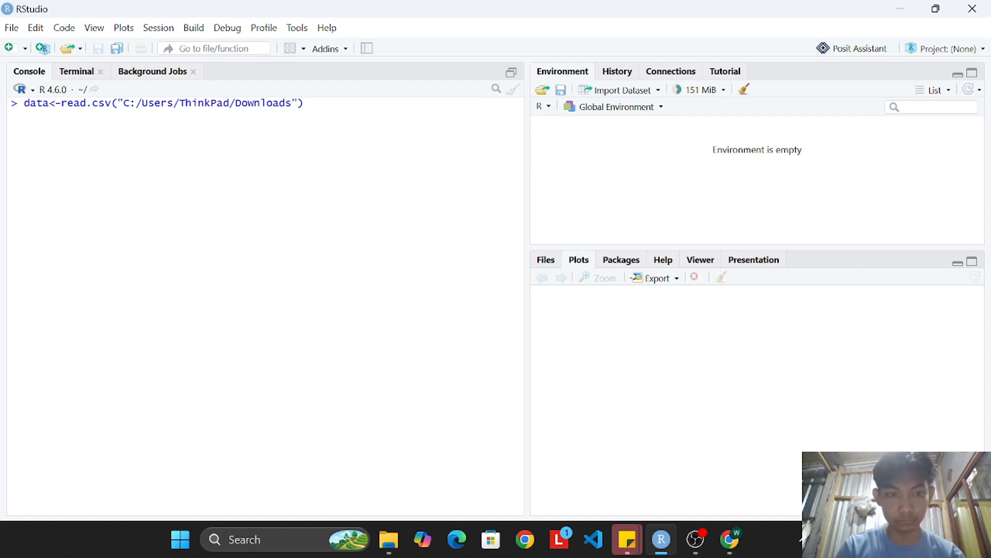
{"action": "type", "text": "/"}
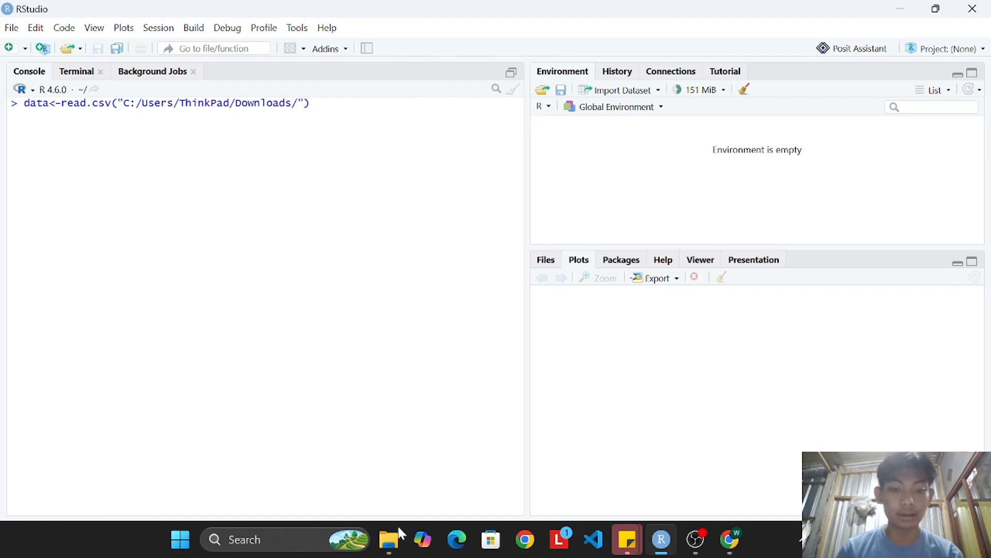
{"action": "mouse_move", "coordinate": [395, 537]}
{"action": "left_click", "coordinate": [337, 467]}
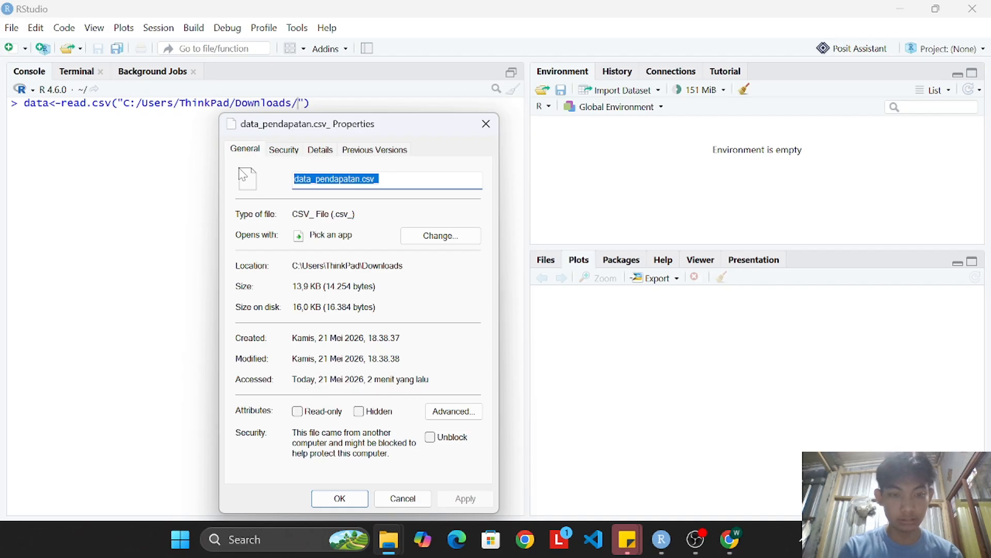
{"action": "key", "text": "Escape"}
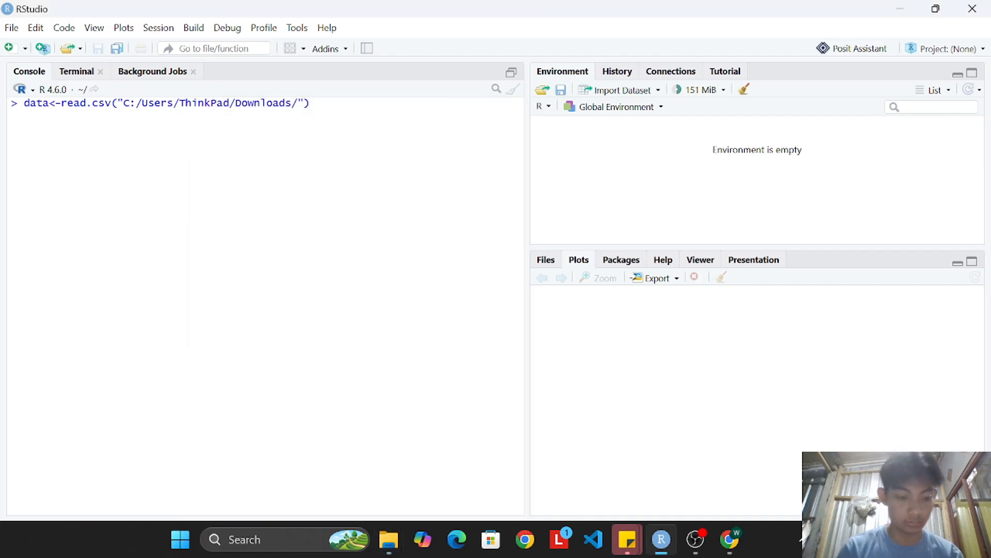
{"action": "type", "text": "data_pendapatan.csv"}
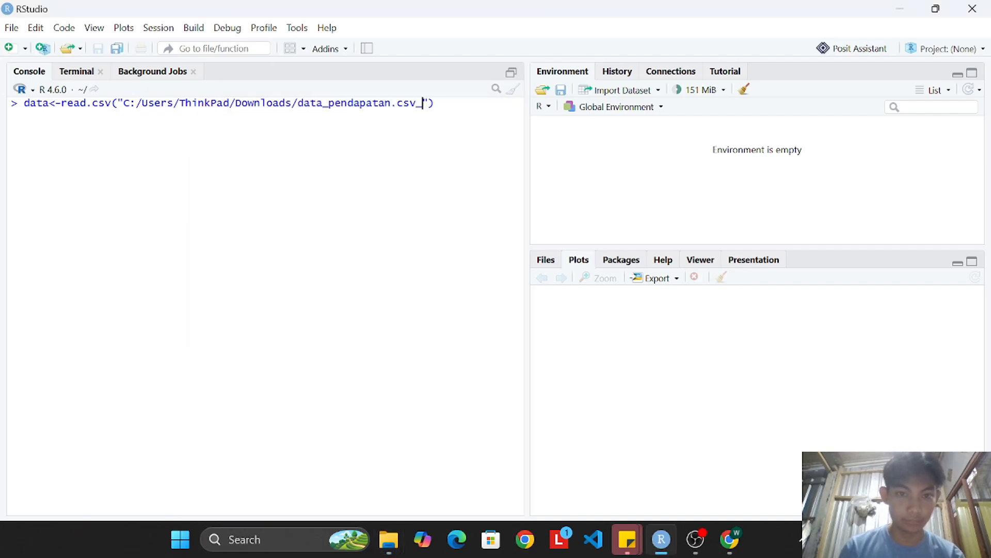
{"action": "key", "text": "Right"}
{"action": "key", "text": "Right"}
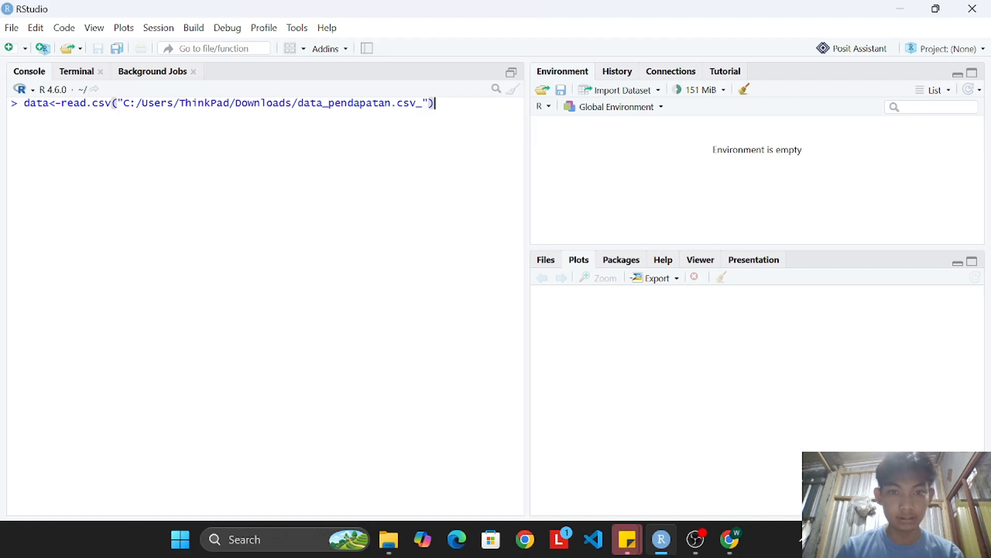
{"action": "key", "text": "Return"}
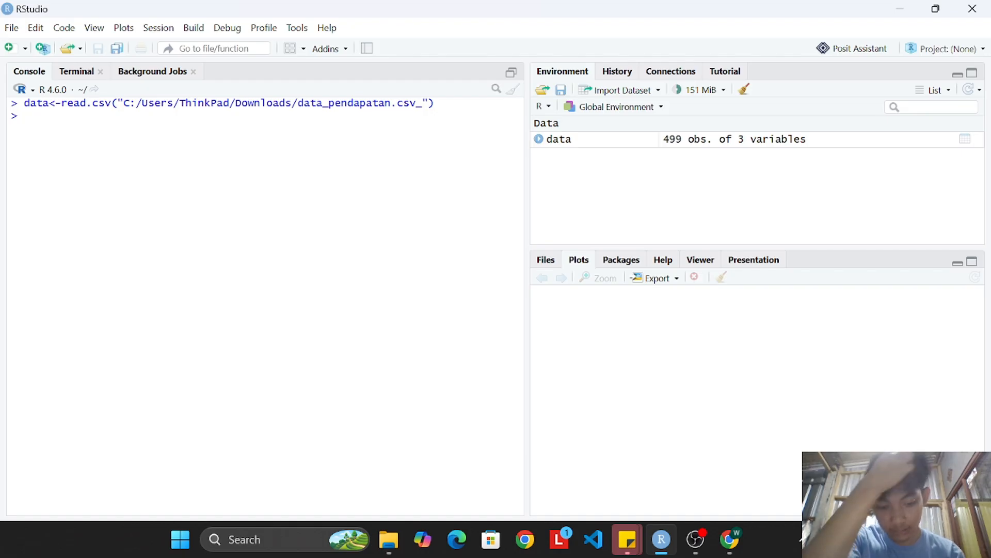
Run View (data) in the console to open the imported dataset as a table.
{"action": "type", "text": "V"}
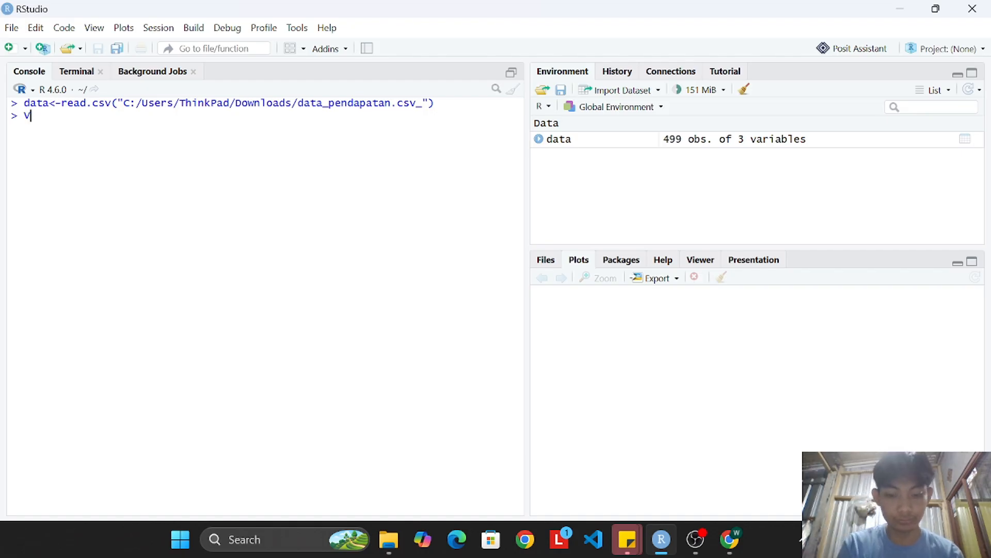
{"action": "type", "text": "iew"}
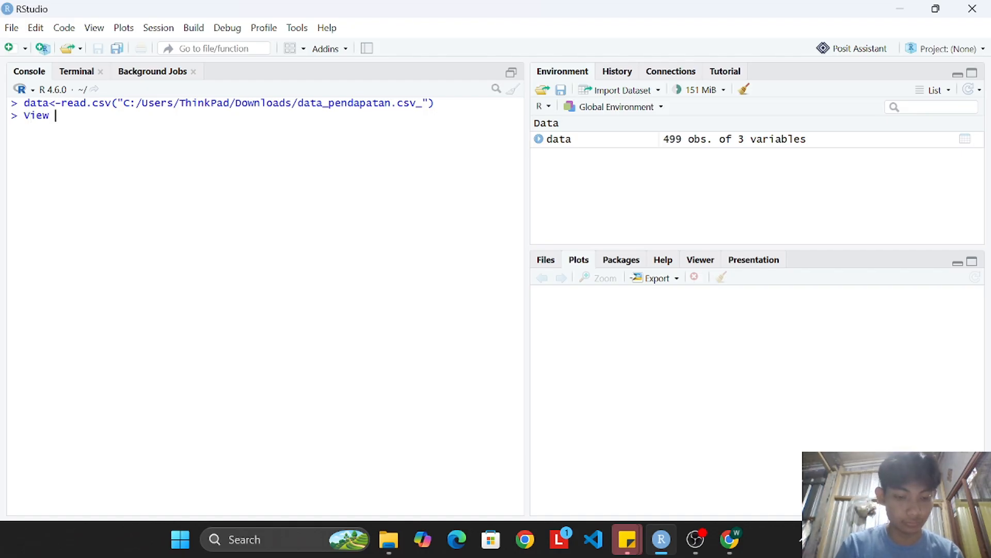
{"action": "type", "text": " ("}
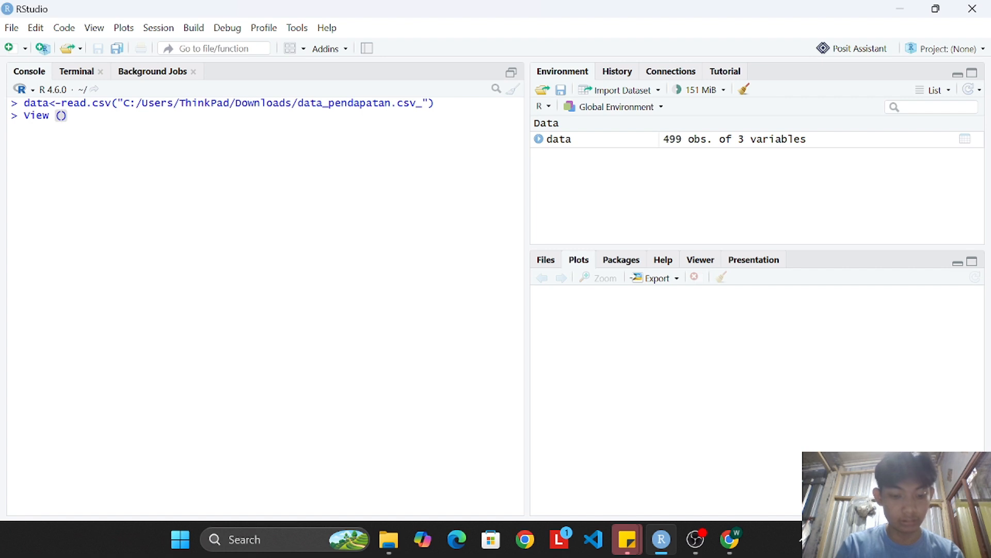
{"action": "type", "text": "data)"}
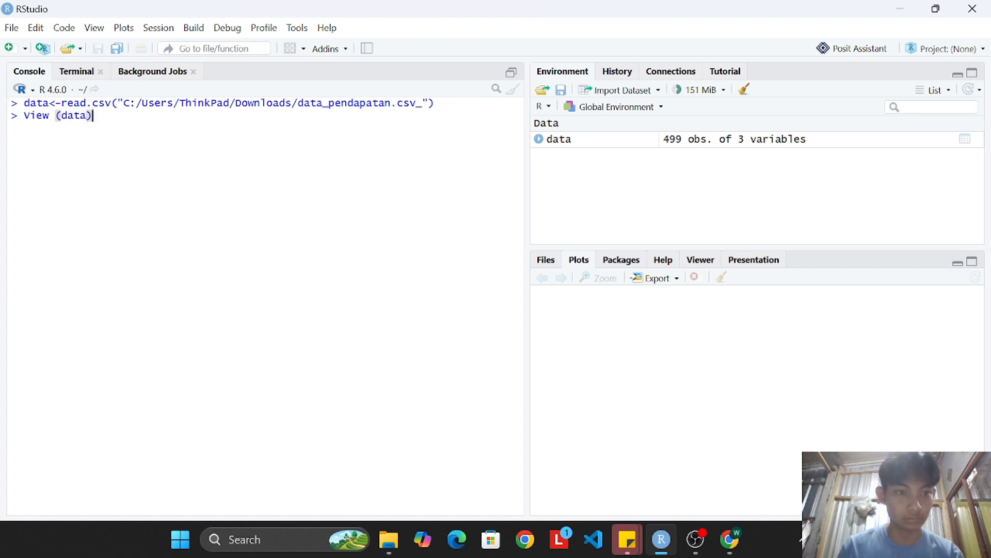
{"action": "key", "text": "Return"}
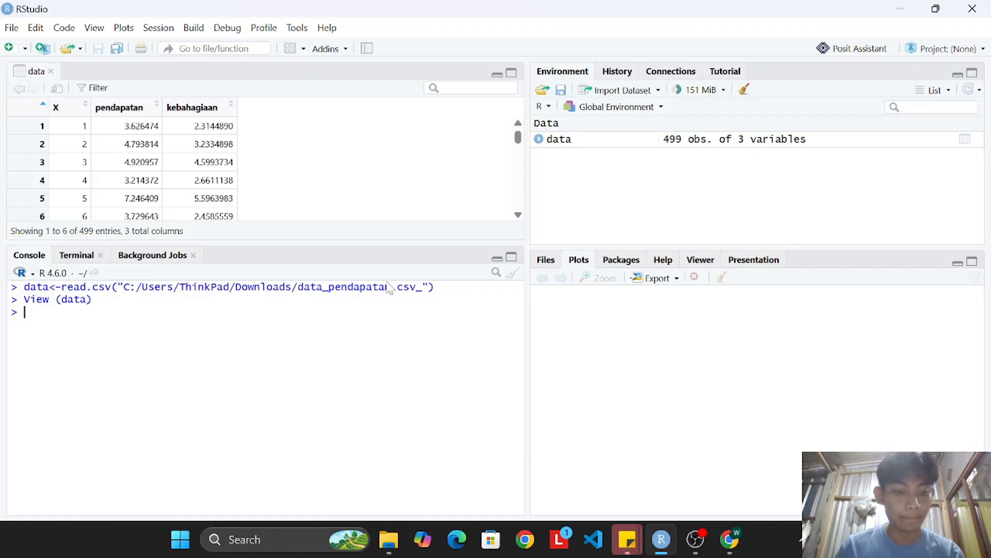
Read the histogram task in the assignment PDF in Chrome, and plot a basic histogram of data$kebahagiaan from the RStudio console.
{"action": "left_click", "coordinate": [730, 540]}
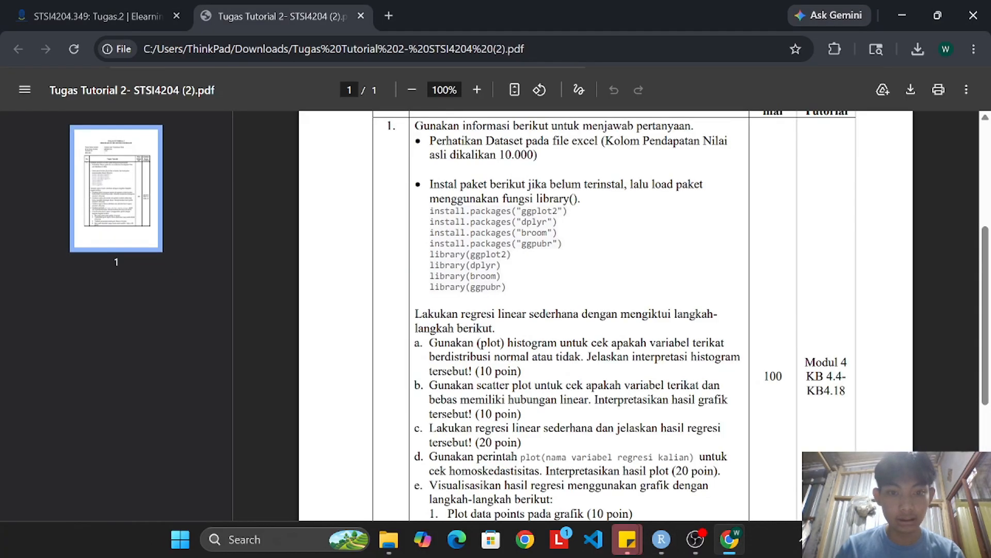
{"action": "scroll", "coordinate": [606, 316], "scroll_direction": "down", "scroll_amount": 3}
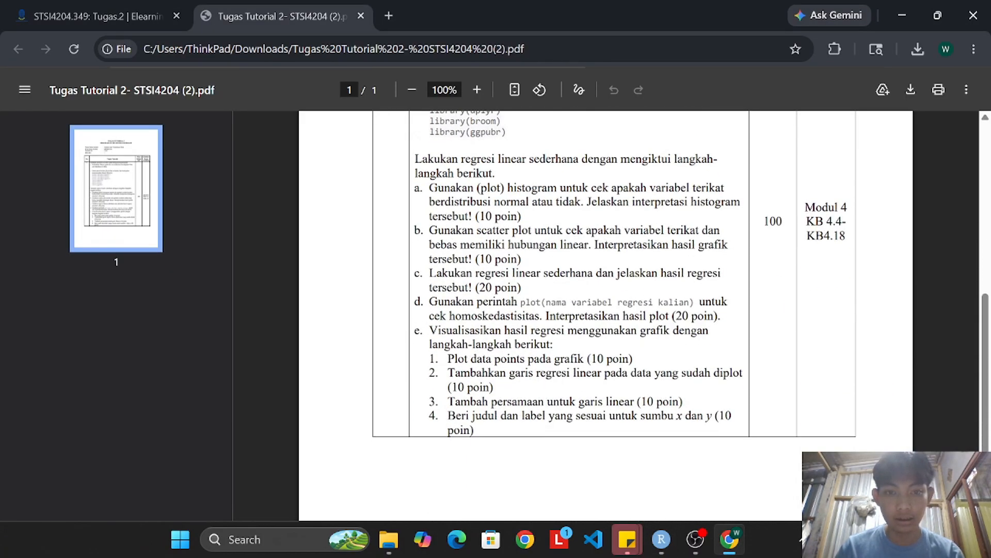
{"action": "left_click_drag", "start_coordinate": [416, 159], "coordinate": [471, 159]}
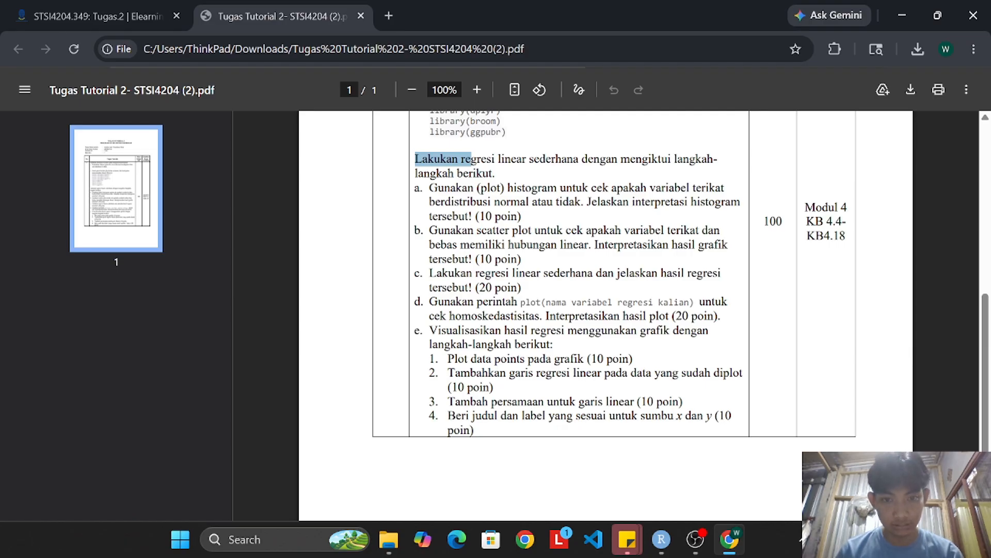
{"action": "left_click", "coordinate": [733, 545]}
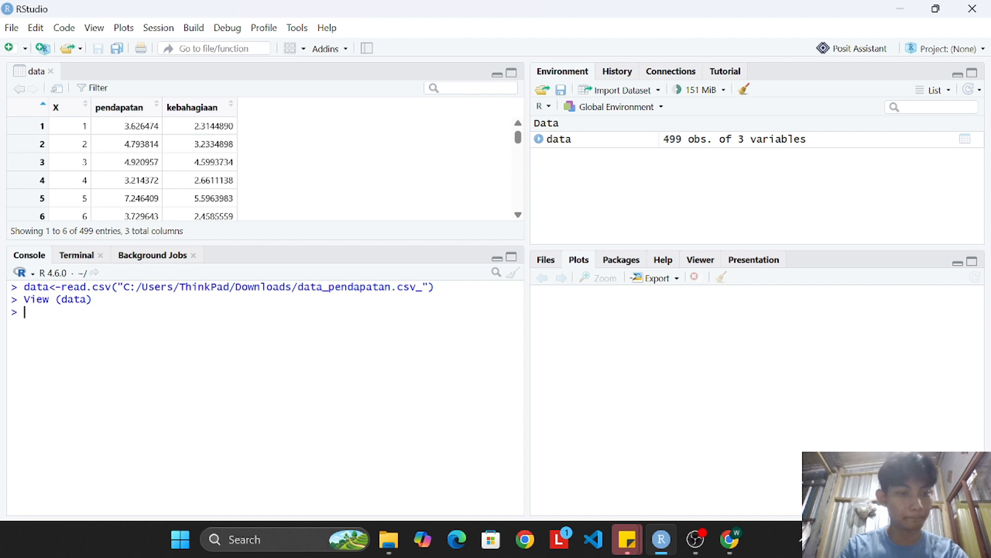
{"action": "type", "text": "hist(data$kebahagiaan,"}
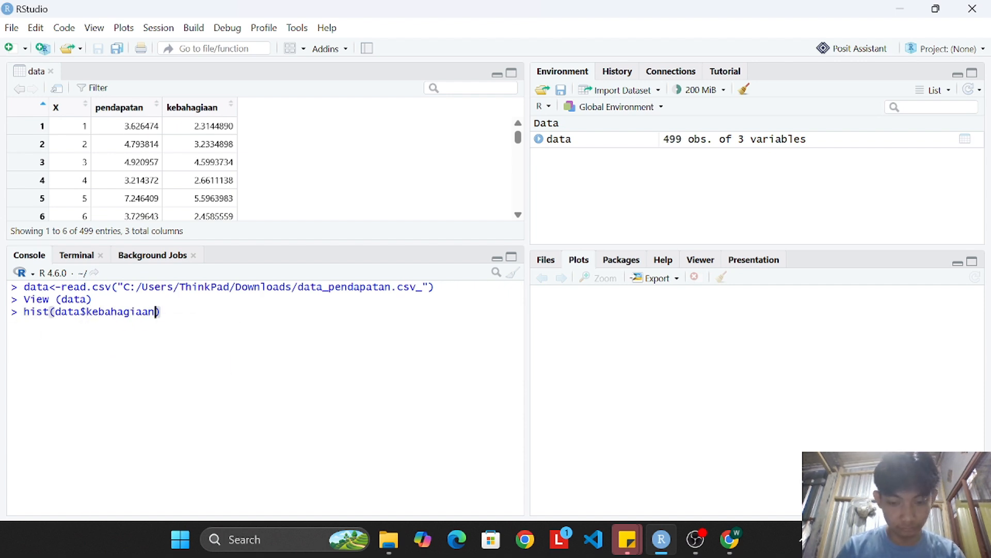
{"action": "key", "text": "shift+Return"}
{"action": "key", "text": "Return"}
Recall the histogram command and extend it with the title argument main = "histogram kebahagiaan".
{"action": "key", "text": "Up"}
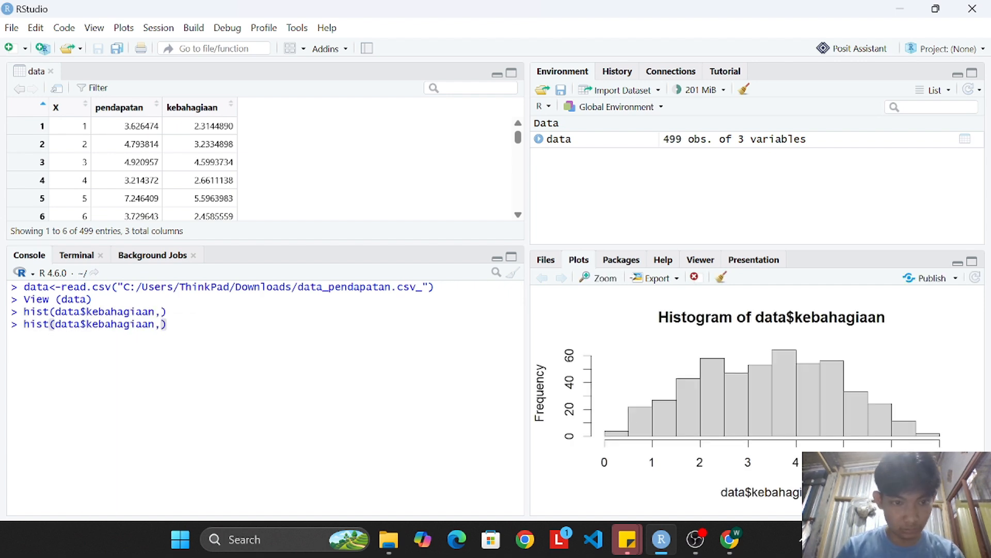
{"action": "key", "text": "Left"}
{"action": "key", "text": "shift+Return"}
{"action": "type", "text": "main="}
{"action": "key", "text": "BackSpace"}
{"action": "type", "text": "= \"histogram kebahagiaan\","}
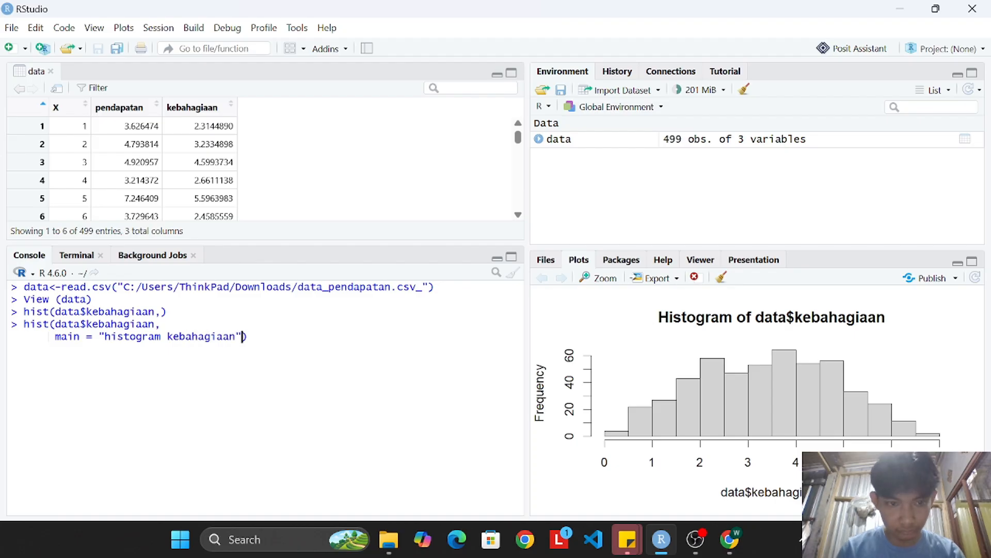
Add the histogram axis labels xlab = "Tingkat kebahagiaan" and ylab = "Frekuensi" to the command.
{"action": "key", "text": "shift+Return"}
{"action": "type", "text": "xlab = \"Tingkat kebahagiaan\","}
{"action": "key", "text": "shift+Return"}
{"action": "type", "text": "ylab = \"\""}
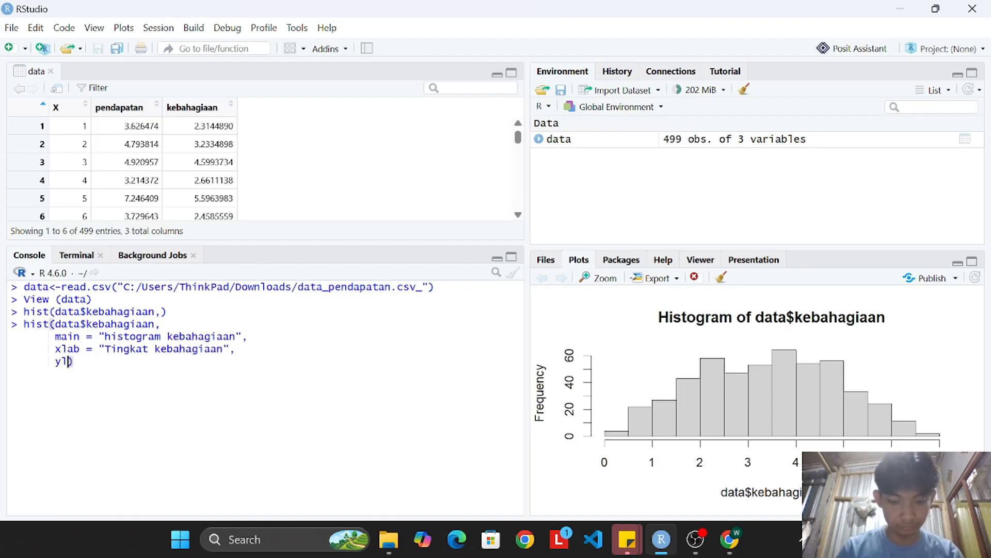
{"action": "type", "text": "Frekuensi\","}
Add col= "blue" and border = "black" to the histogram command and run it.
{"action": "key", "text": "shift+Return"}
{"action": "type", "text": "col= \"blue\","}
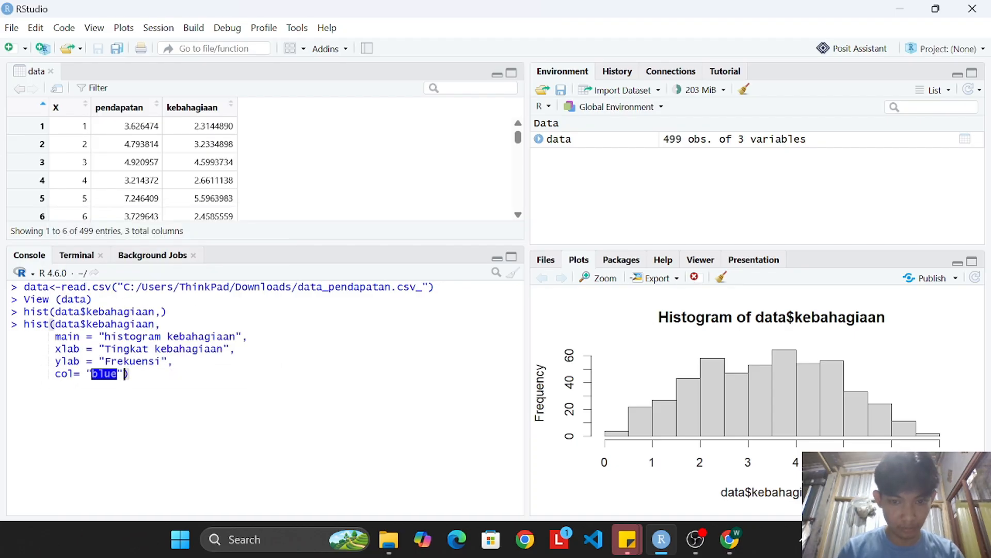
{"action": "key", "text": "shift+Return"}
{"action": "type", "text": "border = \"black\""}
{"action": "key", "text": "Return"}
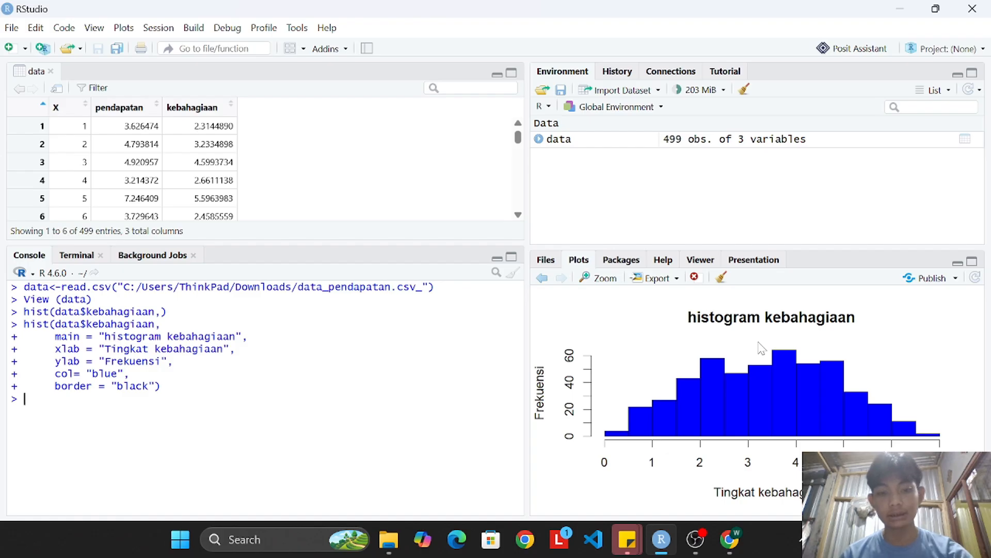
Read task b in the assignment PDF in Chrome, and begin plot(data$pendapatan, data$kebahagiaan, in the RStudio console.
{"action": "left_click", "coordinate": [729, 539]}
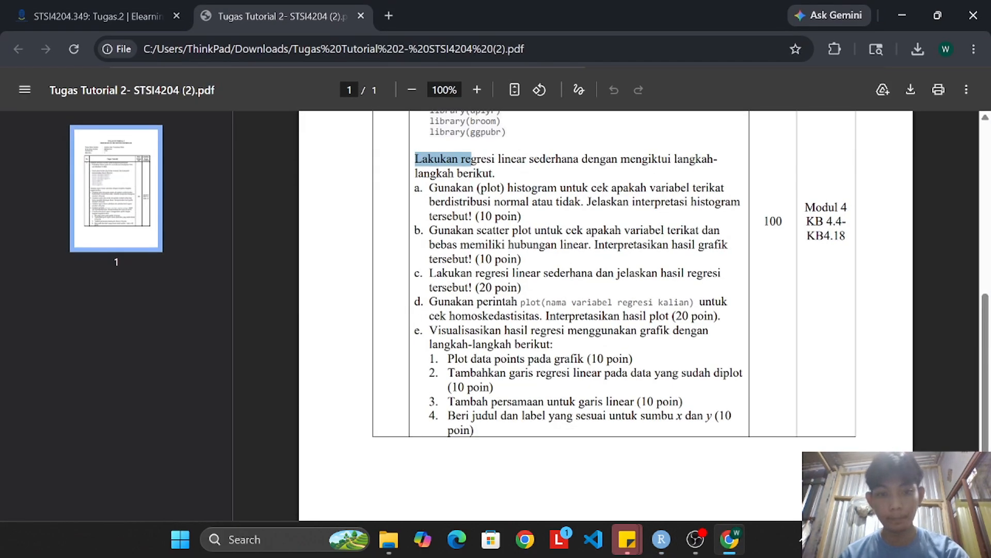
{"action": "left_click_drag", "start_coordinate": [429, 230], "coordinate": [567, 244]}
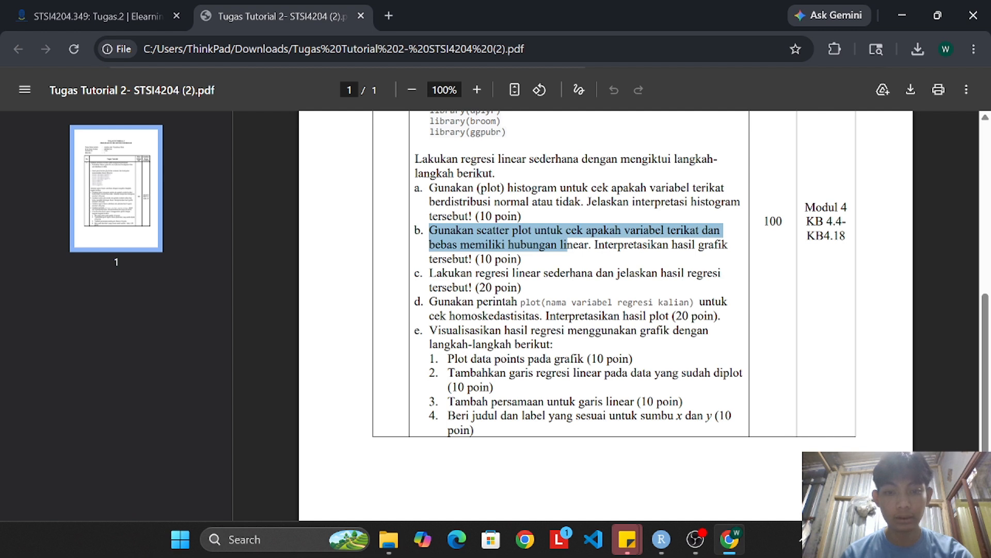
{"action": "left_click_drag", "start_coordinate": [567, 245], "coordinate": [672, 245]}
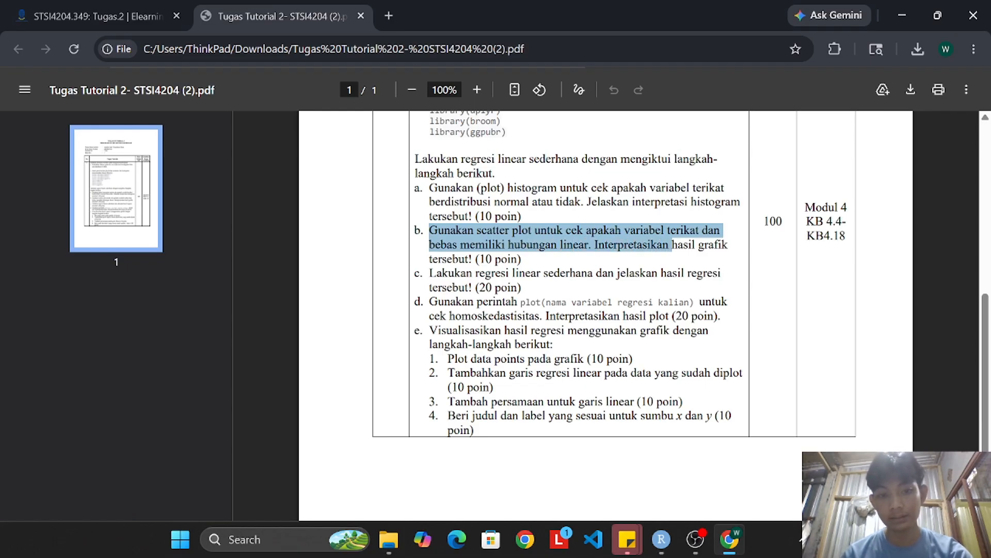
{"action": "left_click", "coordinate": [662, 539]}
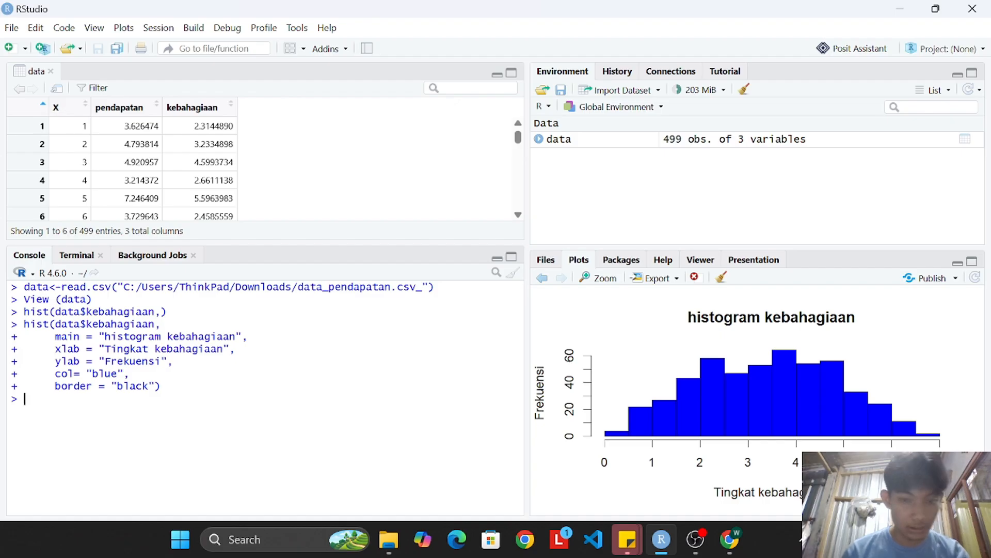
{"action": "type", "text": "plo"}
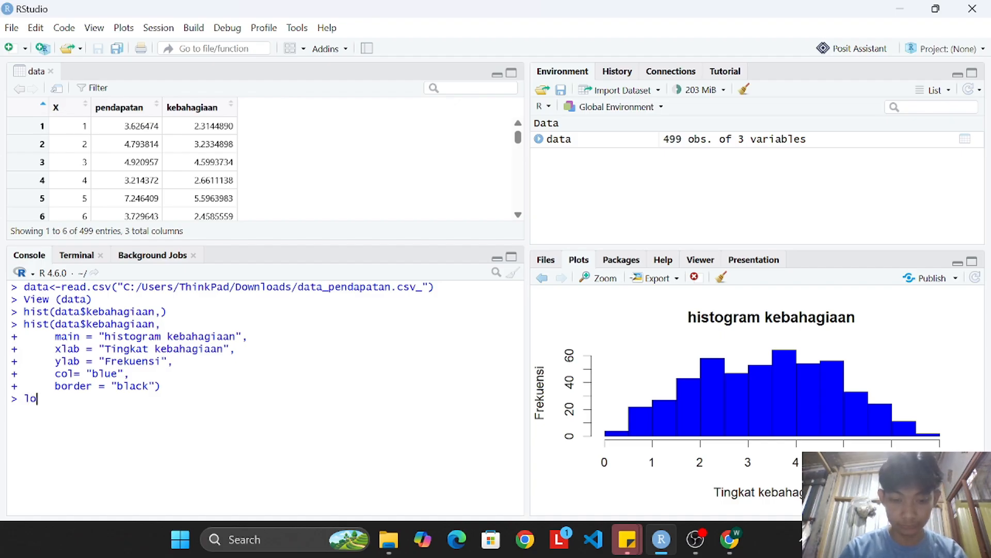
{"action": "type", "text": "t(data$pendapatan, data$"}
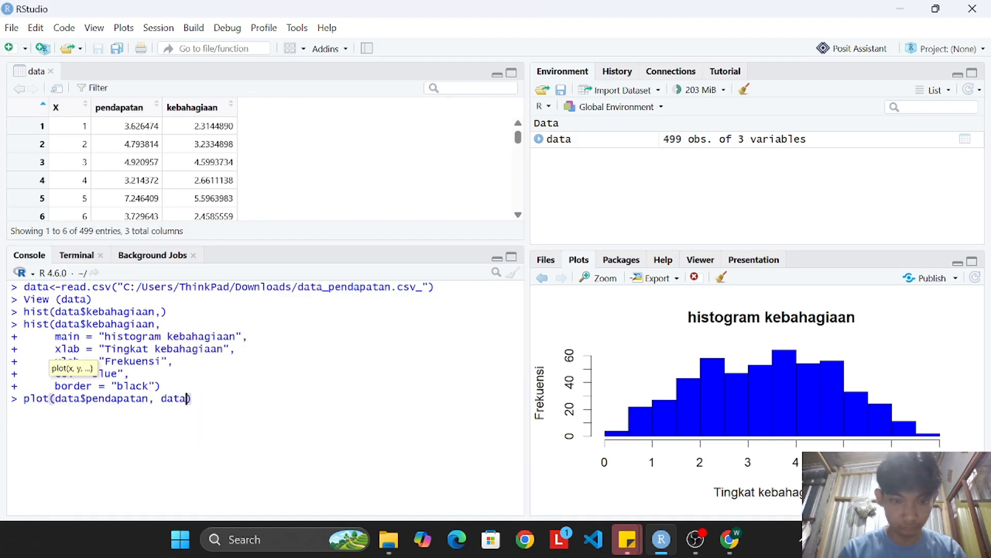
{"action": "type", "text": "kebahagiaan,"}
Add the title "scatter plot pendapatan & kebahagiaan", x label "pendapatan" and y label "kebahagiaan" to the plot command.
{"action": "key", "text": "shift+Return"}
{"action": "type", "text": "main = \"scatter plot"}
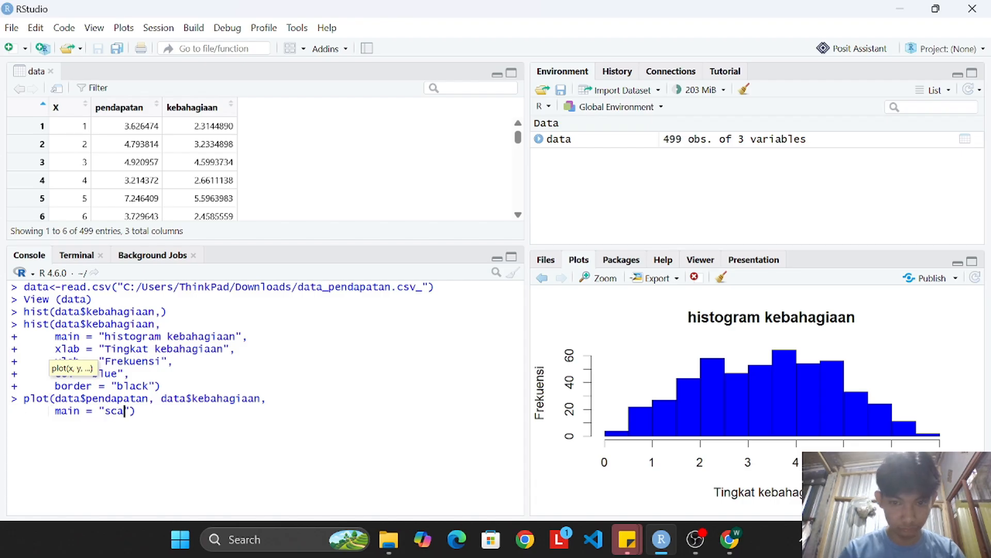
{"action": "type", "text": " pendapatan & kebahagiaan\","}
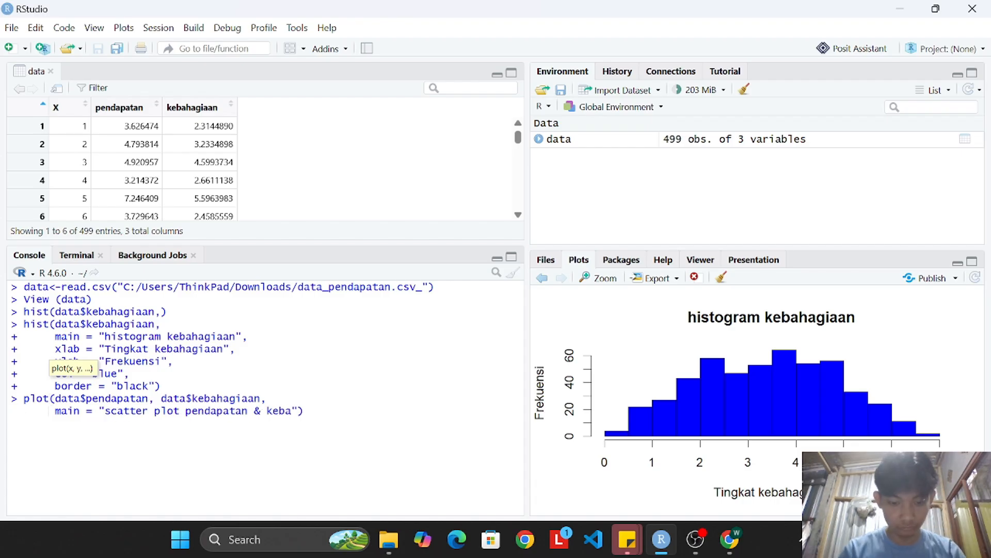
{"action": "key", "text": "shift+Return"}
{"action": "type", "text": "xlab = \"pendapatan\","}
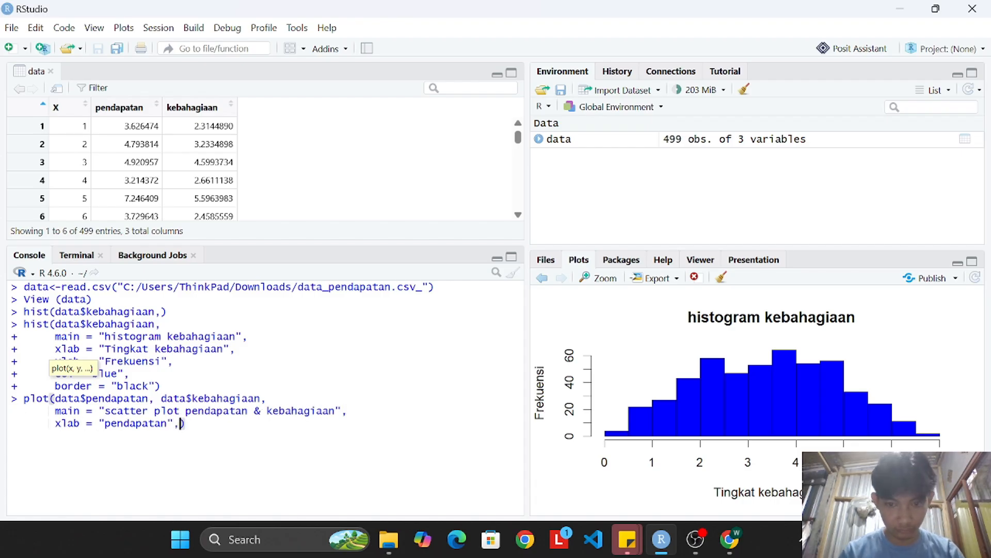
{"action": "key", "text": "shift+Return"}
{"action": "type", "text": "ylab = \"kebahagiaan\","}
Add the point style pch = 19 and the colour col = "red" to the plot command.
{"action": "key", "text": "shift+Return"}
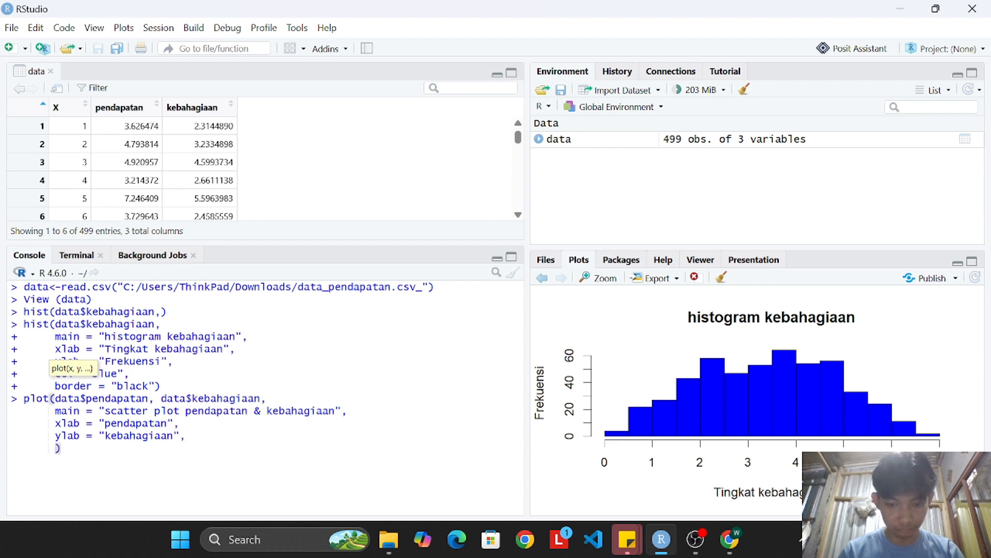
{"action": "type", "text": "pch = 19"}
{"action": "key", "text": "shift+Return"}
{"action": "type", "text": "col = \"red\""}
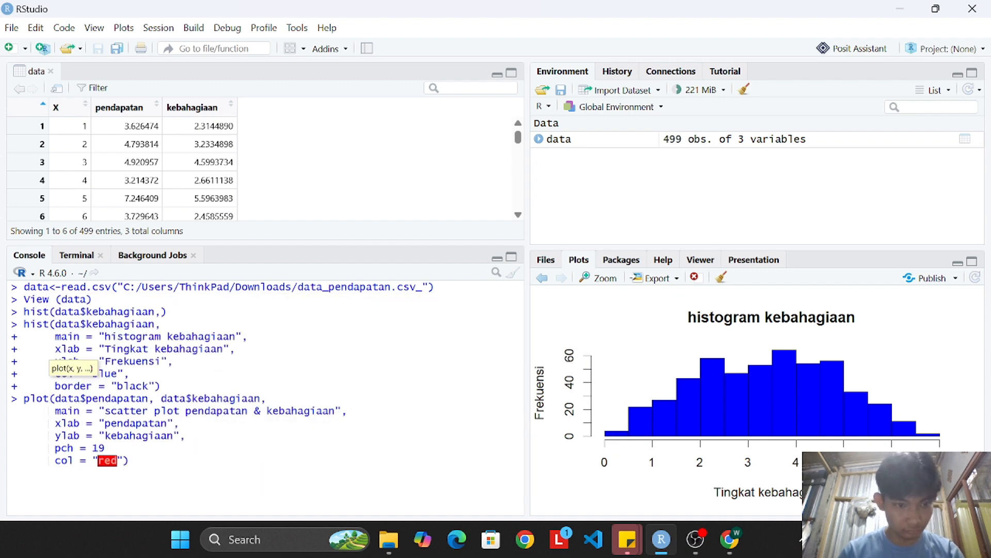
On a new line below the plot command, write model <- lm(kebahagiaan~pendapatan, data = data).
{"action": "key", "text": "End"}
{"action": "key", "text": "shift+Return"}
{"action": "type", "text": "model <-"}
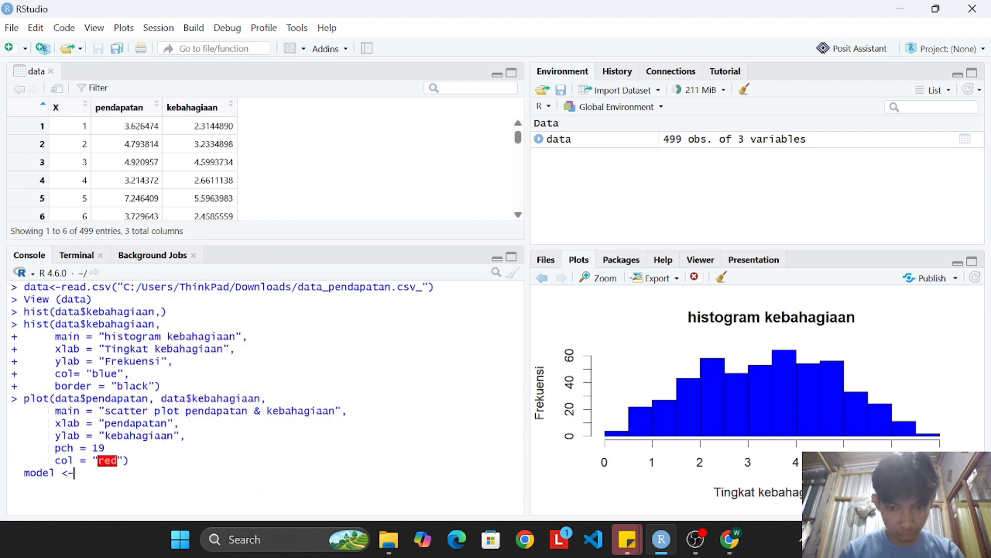
{"action": "type", "text": " lm(kebahagiaan~pendapatan, data"}
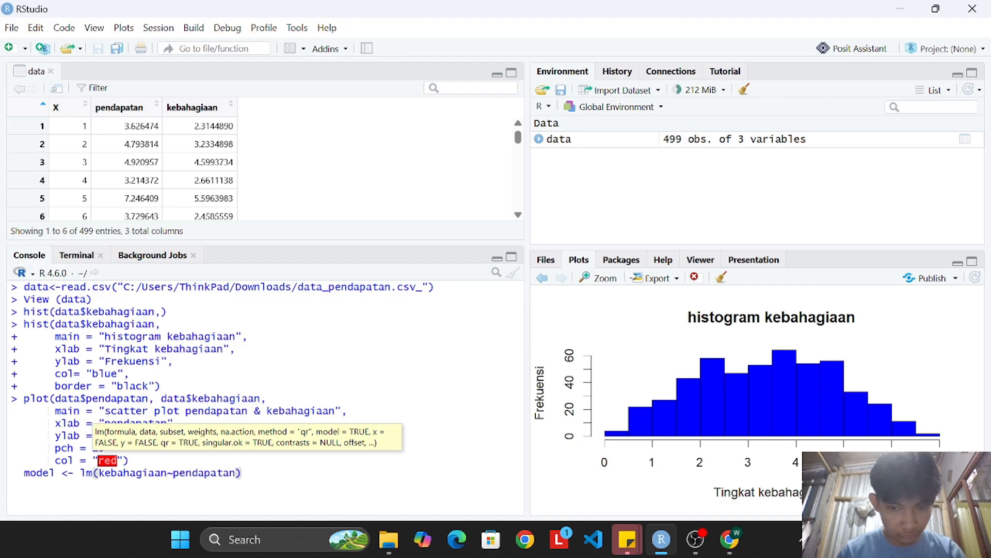
{"action": "key", "text": "Tab"}
{"action": "type", "text": "data"}
Add a line abline(model, col="black", lwd=2) to draw the regression line on the scatter plot.
{"action": "key", "text": "End"}
{"action": "key", "text": "shift+Return"}
{"action": "type", "text": "abline(model, col="}
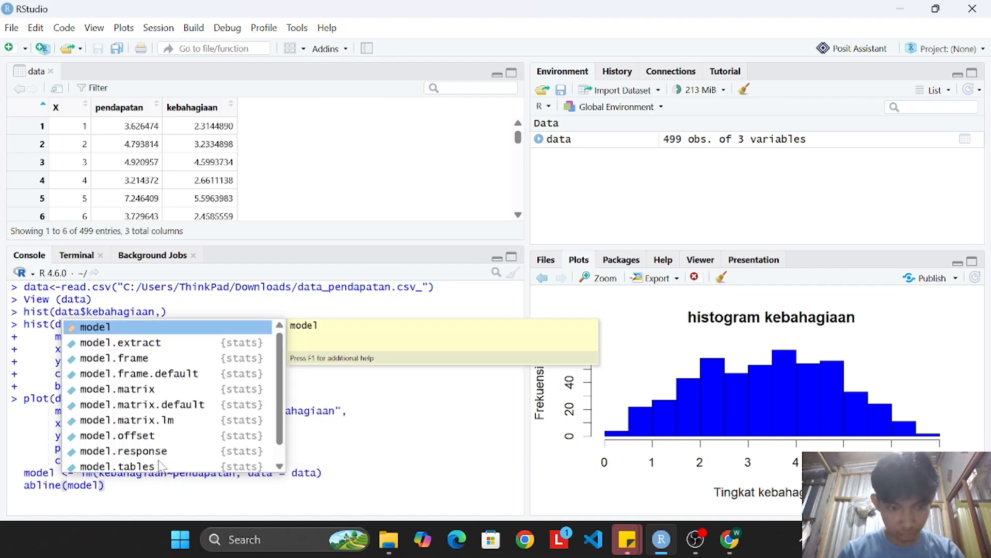
{"action": "type", "text": "\"red\", lwd=2"}
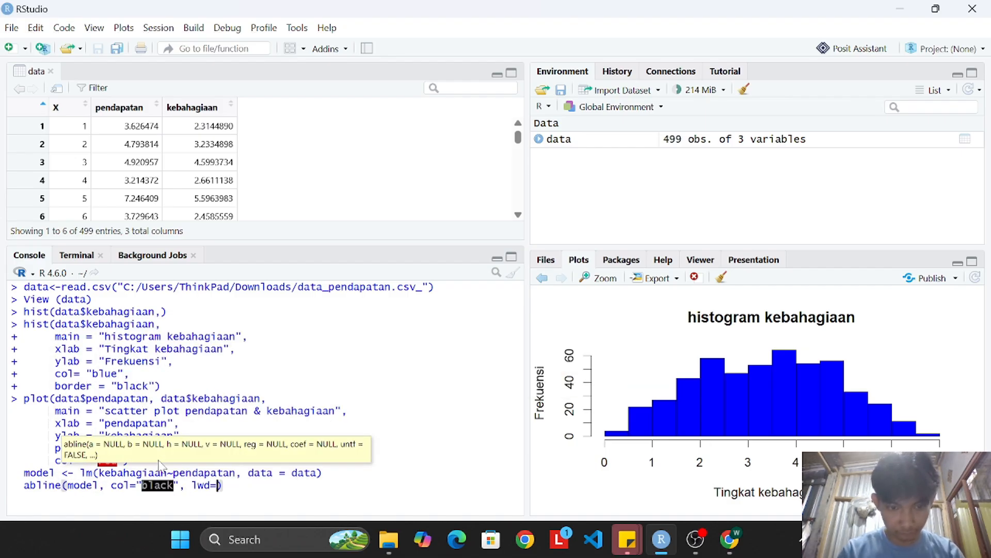
Run the scatter plot code, rerun it with a comma after pch = 19, and enlarge the plot area.
{"action": "key", "text": "Return"}
{"action": "type", "text": "plot(data$pendapatan, data$kebahagiaan,     main = \"scatter plot pendapatan & kebahagiaan\",     xlab = \"pendapatan\",     ylab = \"kebahagiaan\",     pch = 19,     col = \"red\") model <- lm(kebahagiaan~pendapatan, data = data) abline(model, col=\"black\", lwd=2)"}
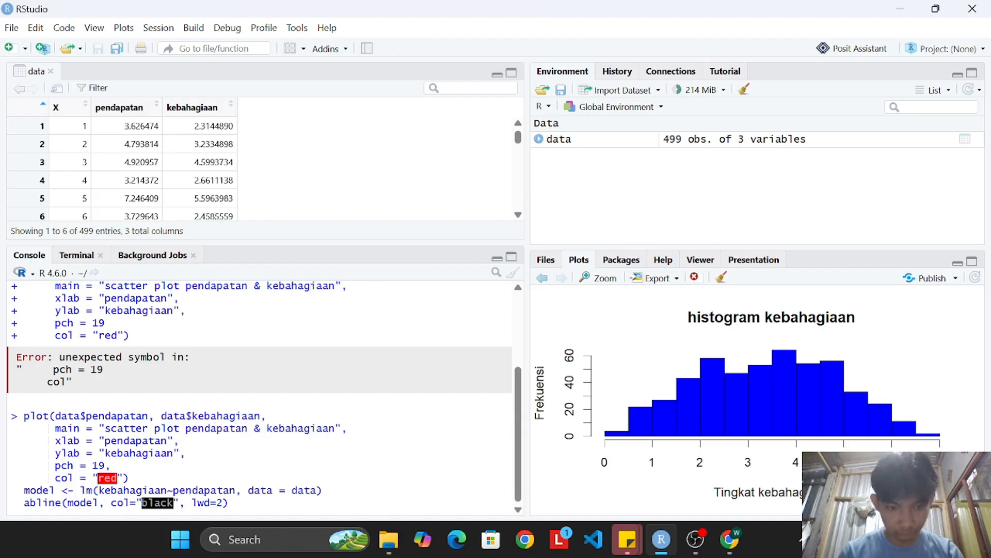
{"action": "key", "text": "Return"}
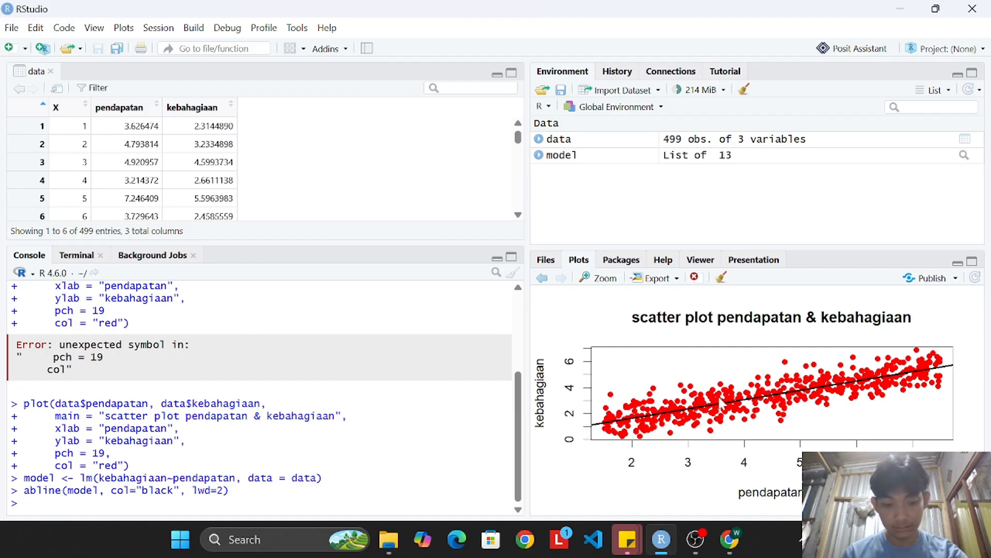
{"action": "left_click_drag", "start_coordinate": [772, 244], "coordinate": [764, 185]}
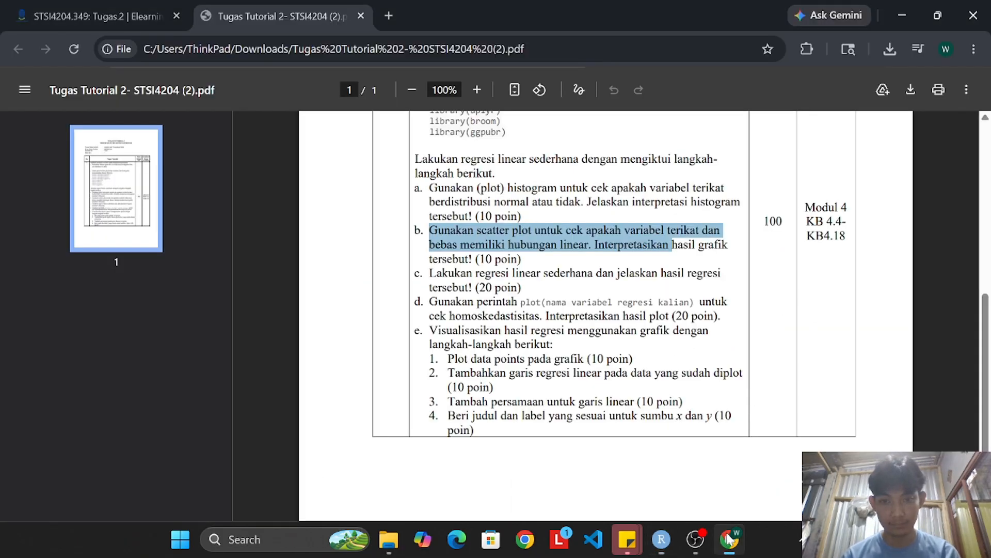
{"action": "left_click", "coordinate": [730, 539]}
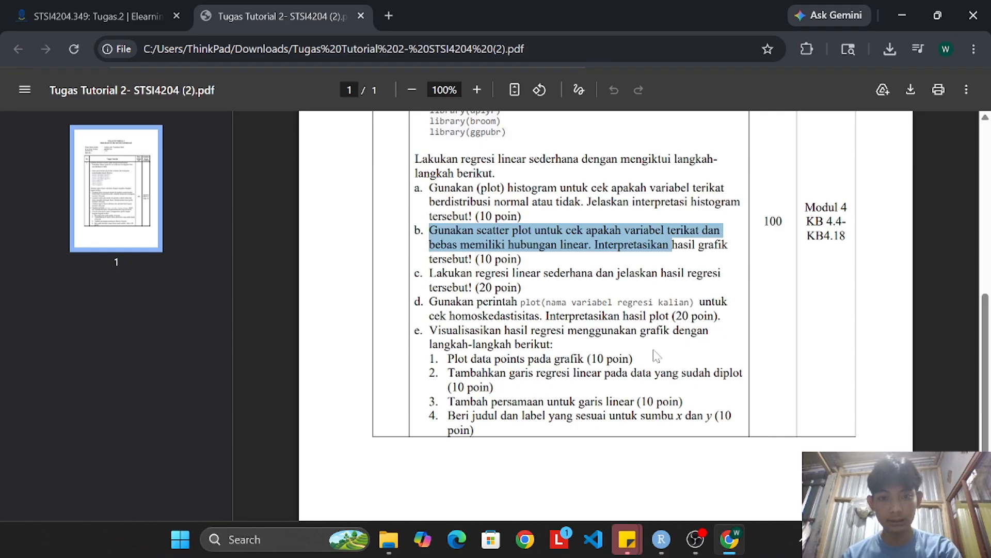
{"action": "left_click", "coordinate": [577, 244]}
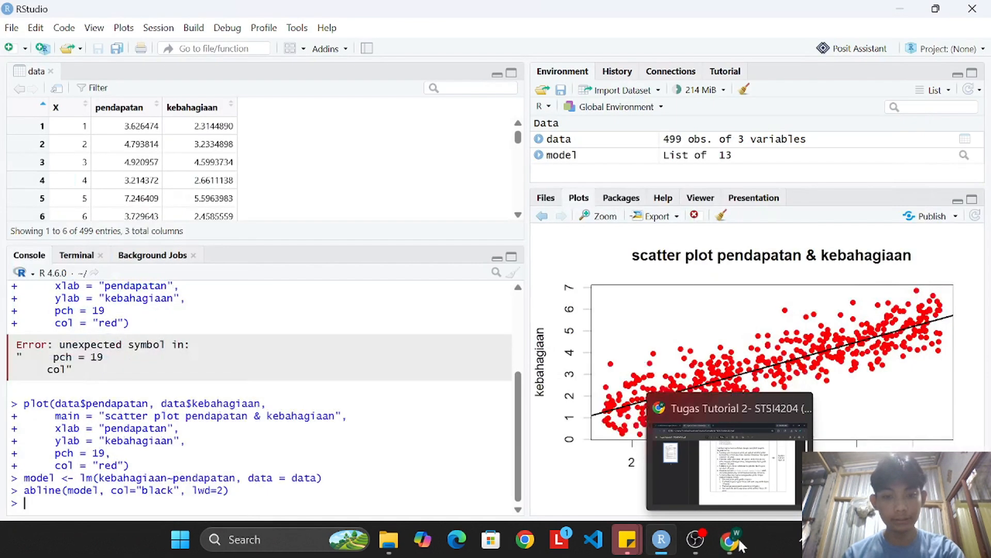
{"action": "left_click", "coordinate": [743, 543]}
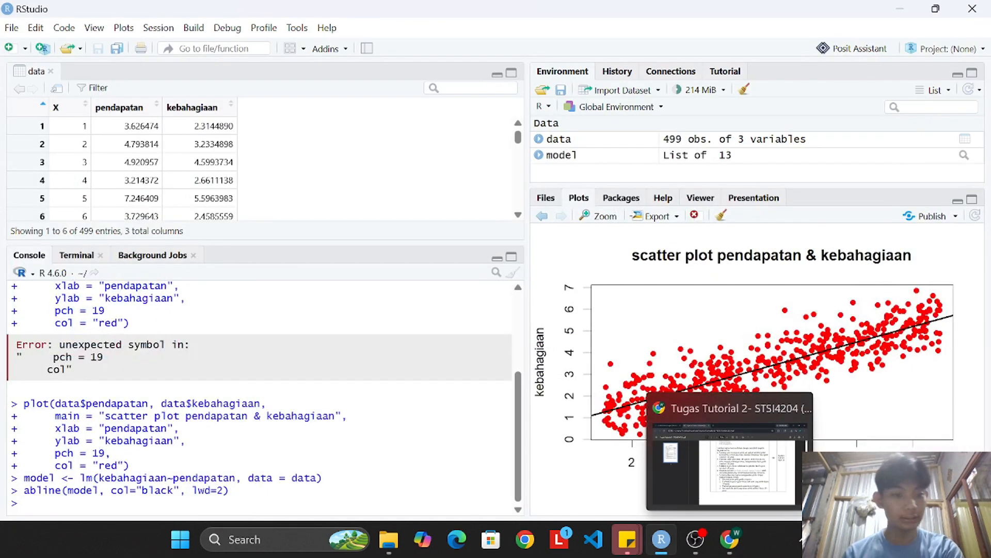
{"action": "left_click_drag", "start_coordinate": [18, 403], "coordinate": [50, 405]}
{"action": "right_click", "coordinate": [52, 406]}
{"action": "right_click", "coordinate": [242, 495]}
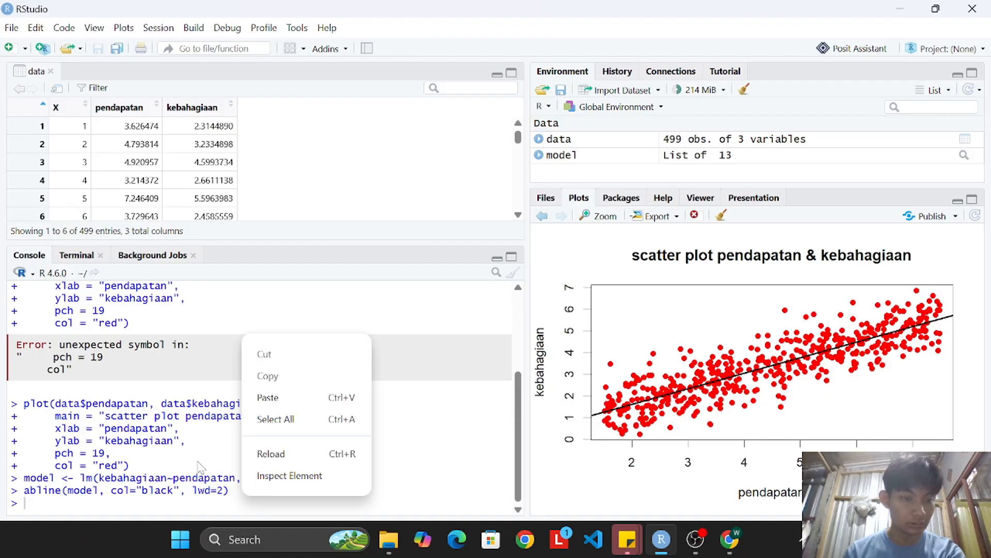
{"action": "left_click", "coordinate": [102, 465]}
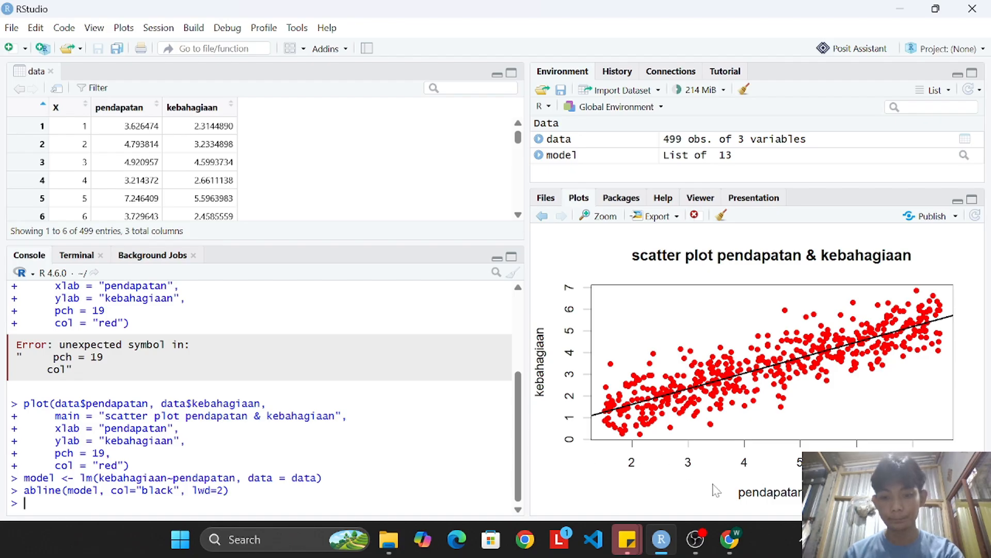
Highlight task c on simple linear regression in the assignment PDF in Chrome and return to RStudio.
{"action": "left_click", "coordinate": [736, 539]}
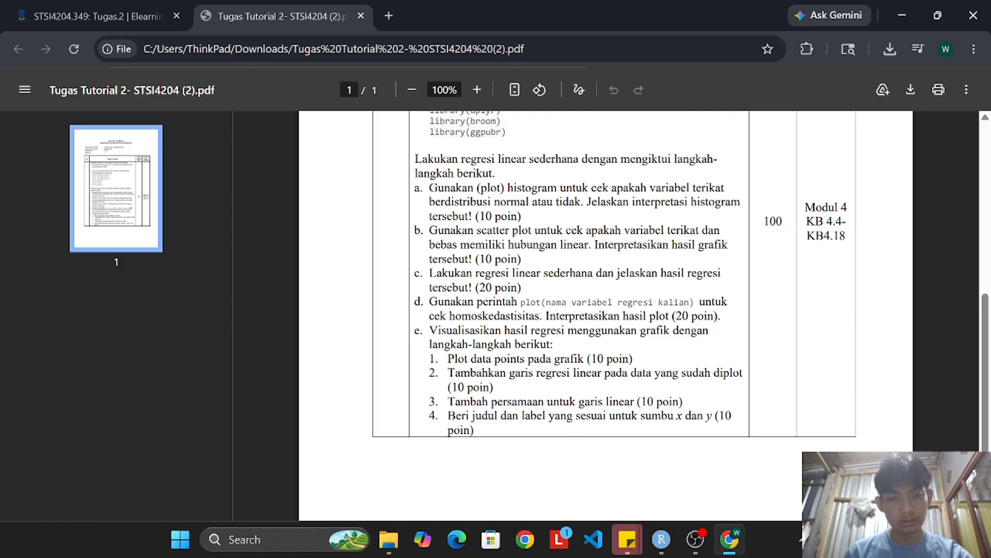
{"action": "left_click_drag", "start_coordinate": [430, 272], "coordinate": [508, 287]}
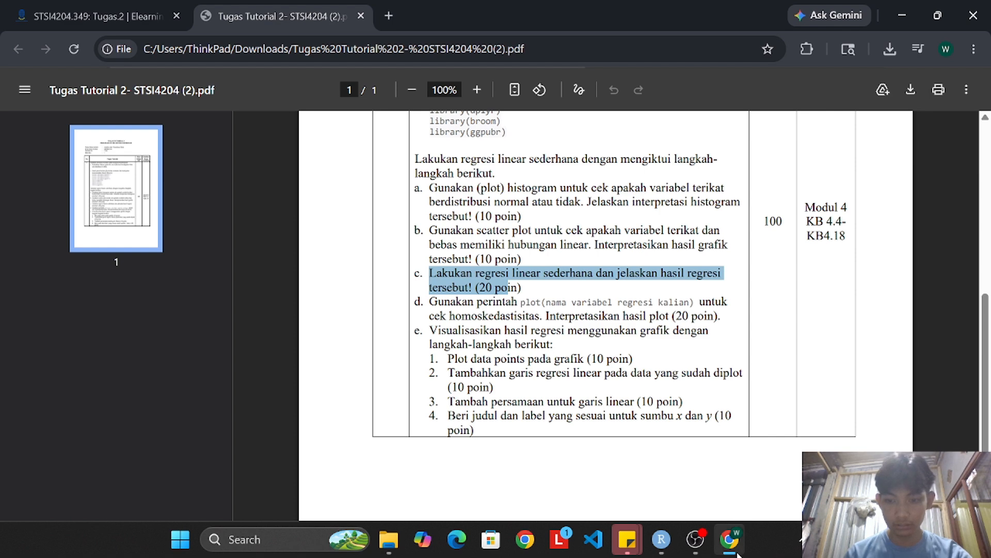
{"action": "left_click", "coordinate": [662, 539]}
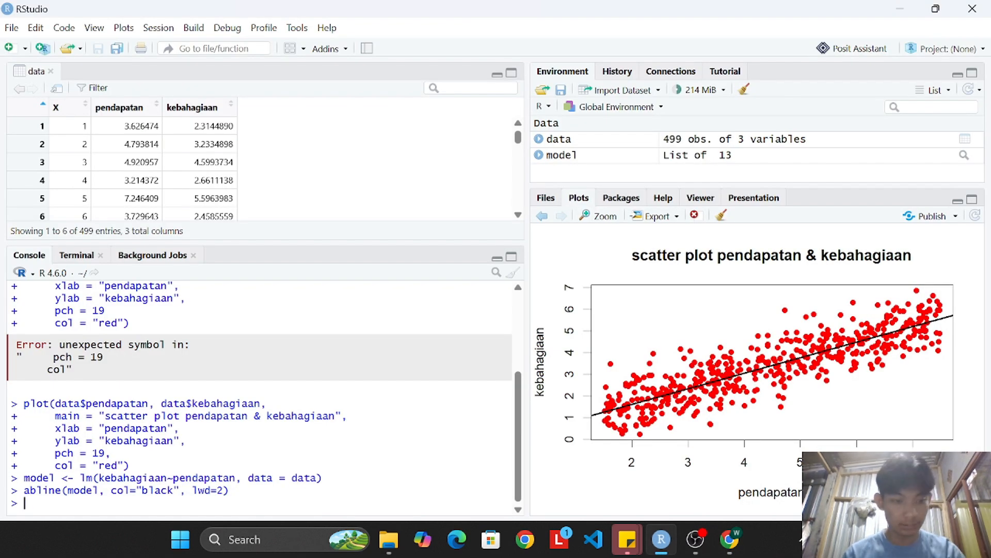
Enter model<-lm(kebahagiaan~pendapatan, data = data) in the console and run summary(model).
{"action": "type", "text": "model<-lm(ke"}
{"action": "type", "text": "bahagiaan~pendapatan, data = datra"}
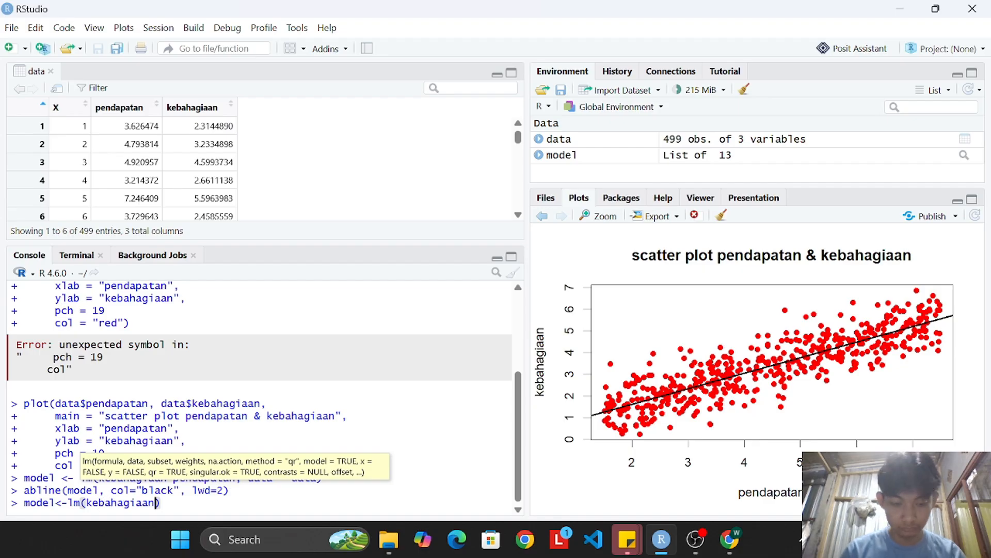
{"action": "key", "text": "BackSpace"}
{"action": "key", "text": "BackSpace"}
{"action": "type", "text": "apatan, data = data"}
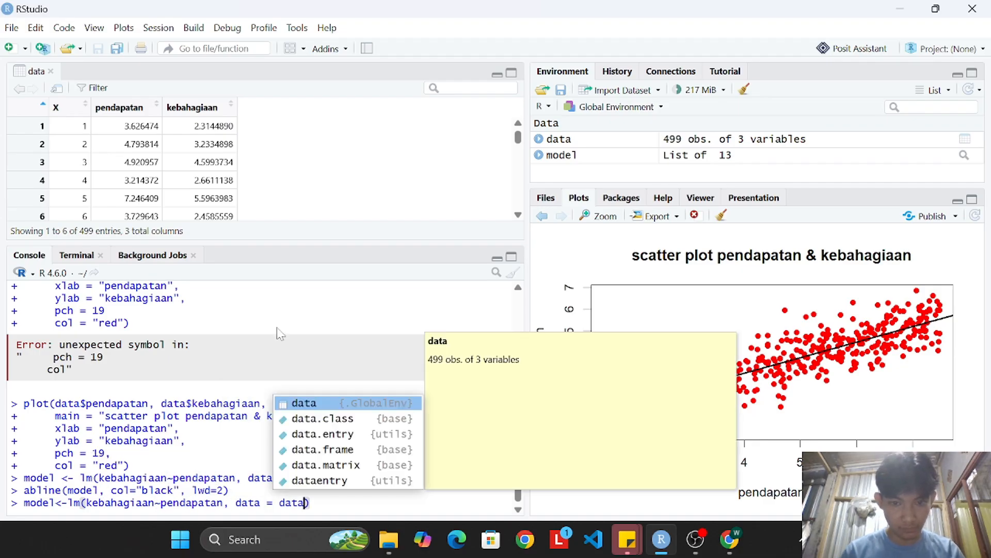
{"action": "key", "text": "Return"}
{"action": "type", "text": "summary(model"}
{"action": "key", "text": "Return"}
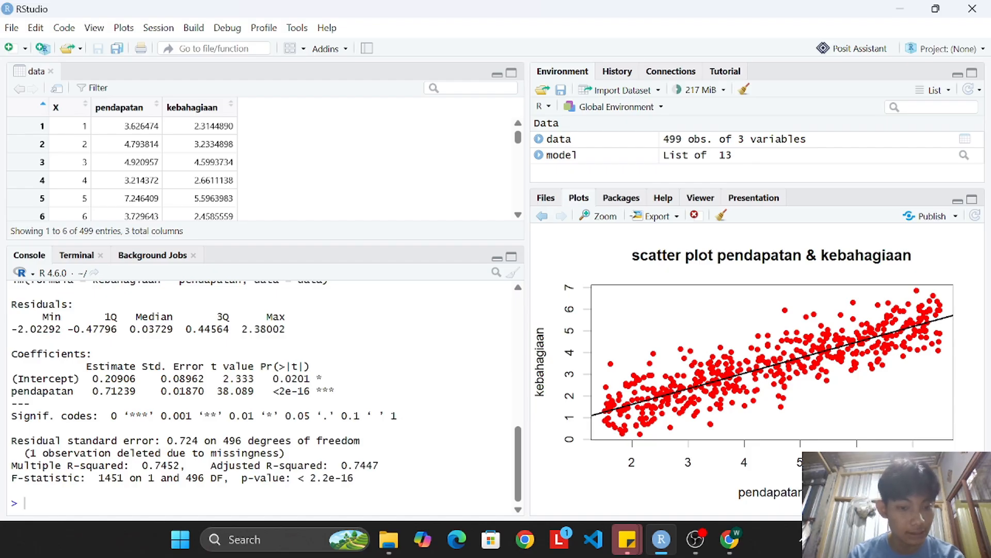
Examine the p-value and the multiple R-squared in the regression summary, highlighting each in the console output.
{"action": "right_click", "coordinate": [242, 478]}
{"action": "left_click", "coordinate": [252, 490]}
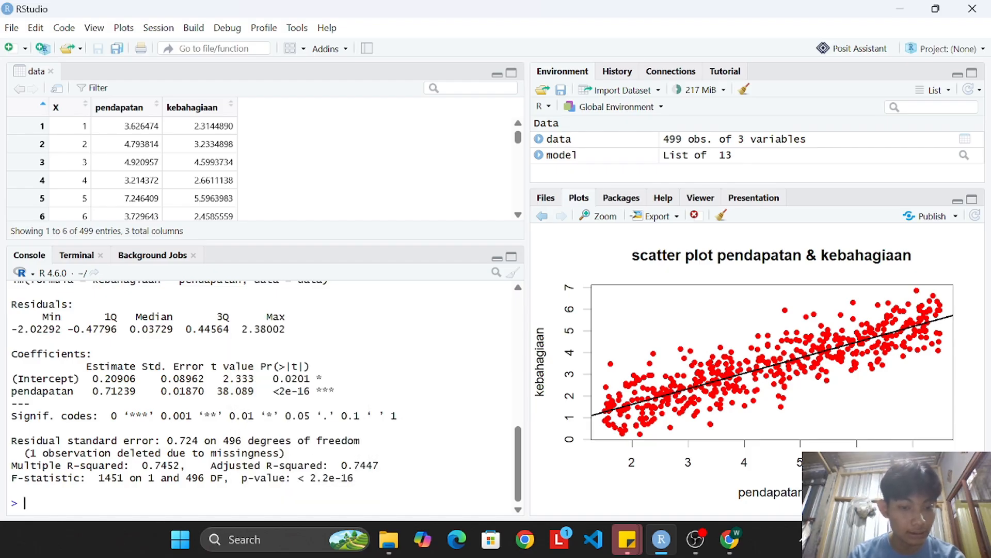
{"action": "left_click_drag", "start_coordinate": [241, 477], "coordinate": [354, 477]}
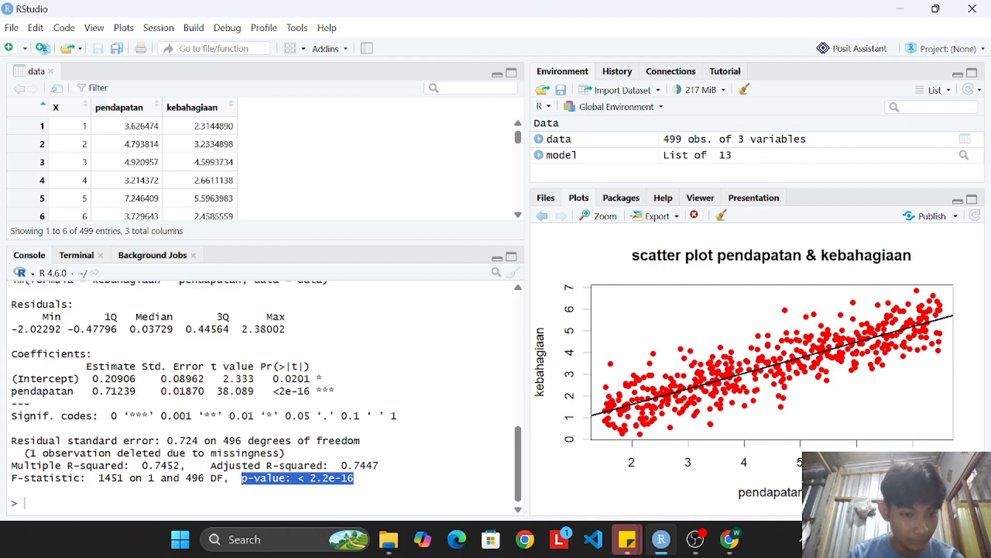
{"action": "left_click_drag", "start_coordinate": [61, 465], "coordinate": [185, 465]}
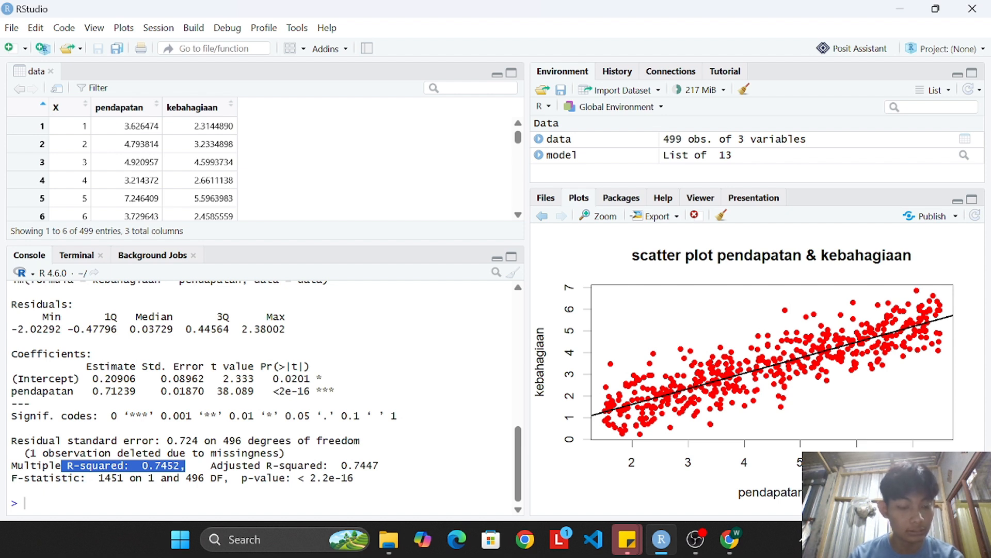
{"action": "left_click", "coordinate": [149, 465]}
{"action": "left_click_drag", "start_coordinate": [149, 466], "coordinate": [185, 467]}
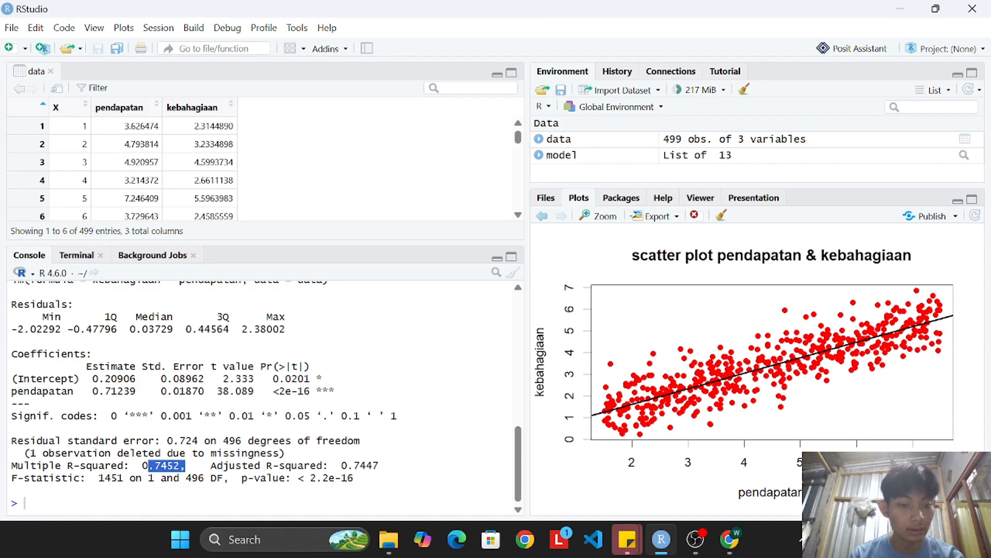
{"action": "left_click", "coordinate": [185, 467]}
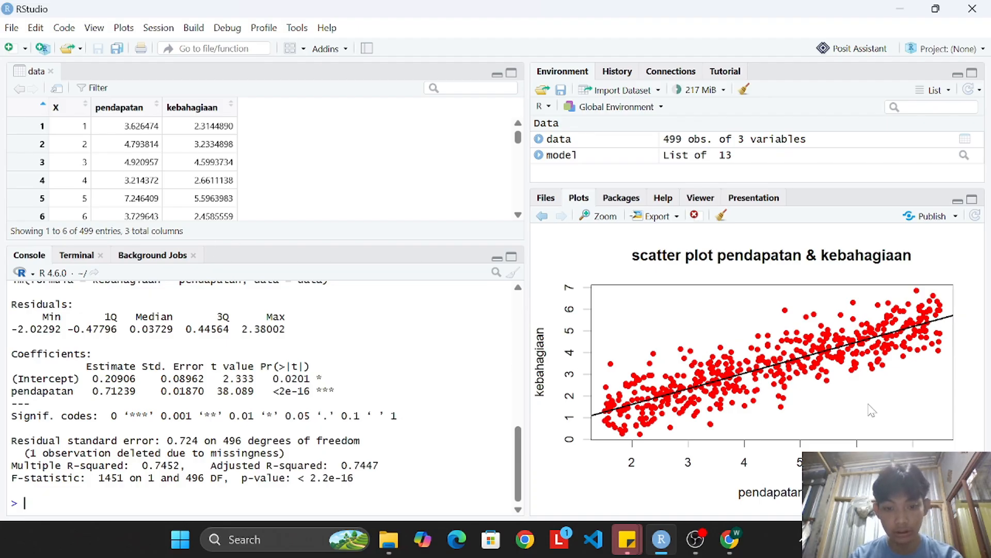
Read task d on the homoscedasticity check in the assignment PDF in Chrome and return to RStudio.
{"action": "left_click", "coordinate": [730, 538]}
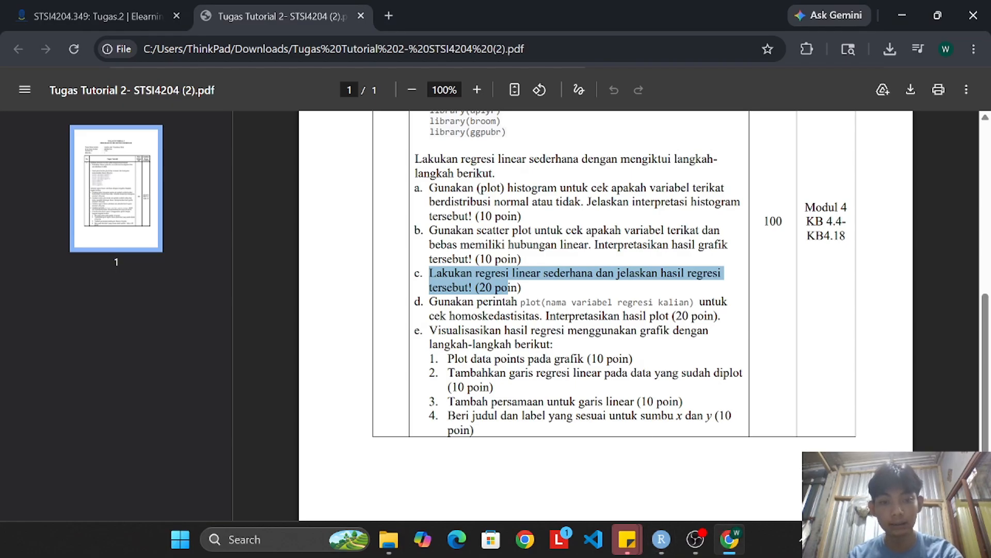
{"action": "left_click", "coordinate": [508, 288]}
{"action": "left_click_drag", "start_coordinate": [415, 302], "coordinate": [421, 302]}
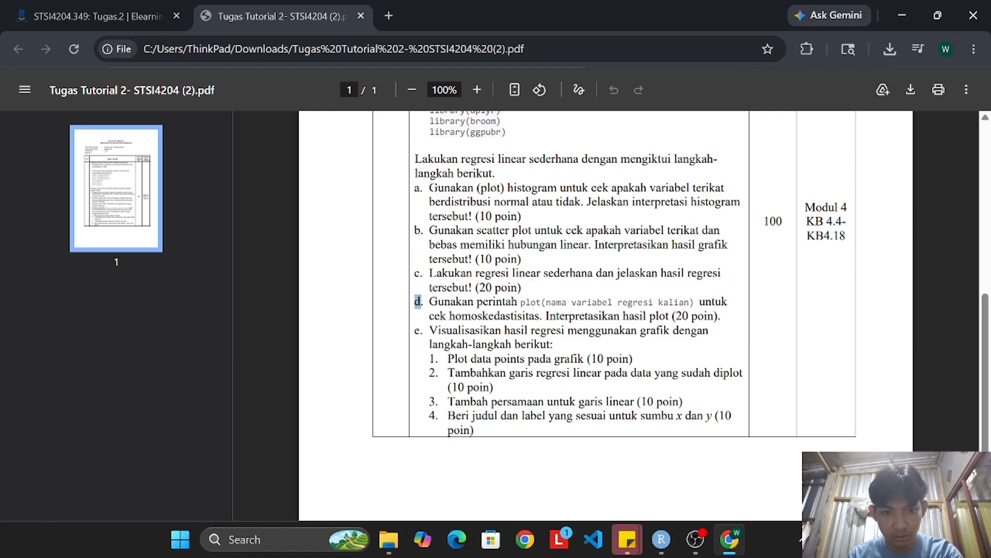
{"action": "left_click", "coordinate": [418, 303]}
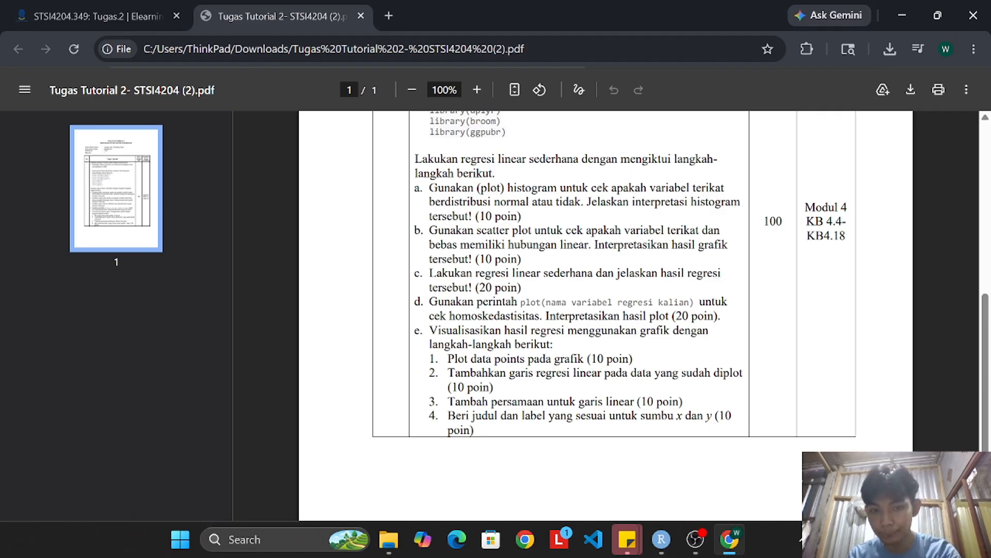
{"action": "left_click", "coordinate": [729, 539]}
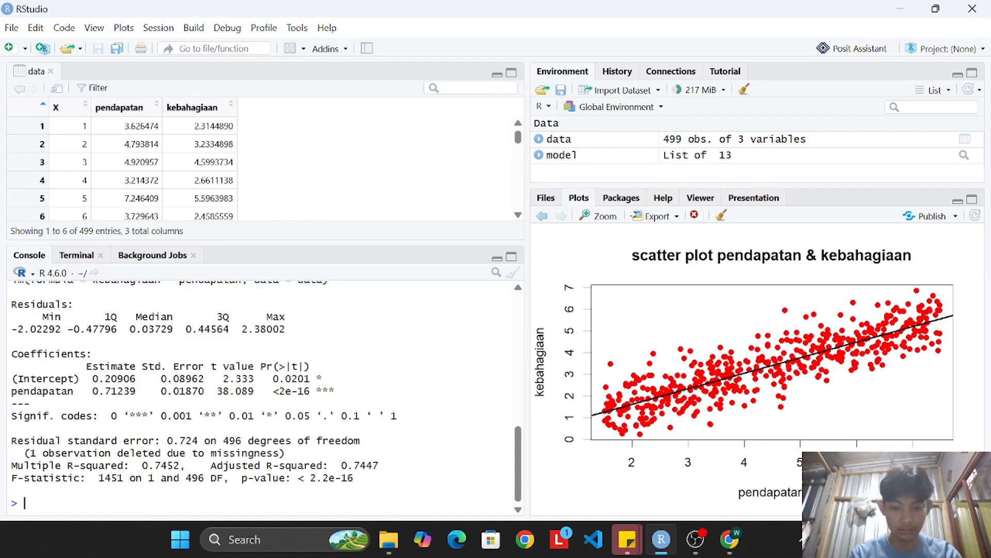
Set a 2 by 2 plot layout with par (mfrow=c(2,2)) and draw the regression diagnostics with plot (model).
{"action": "type", "text": "par (m"}
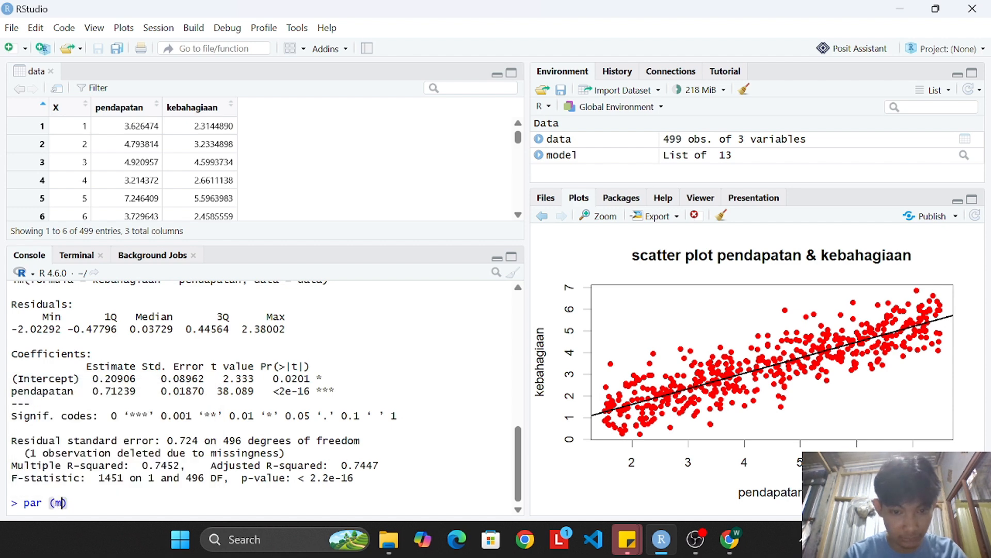
{"action": "type", "text": "frow=c(2,2)"}
{"action": "key", "text": "Return"}
{"action": "type", "text": "plot (model"}
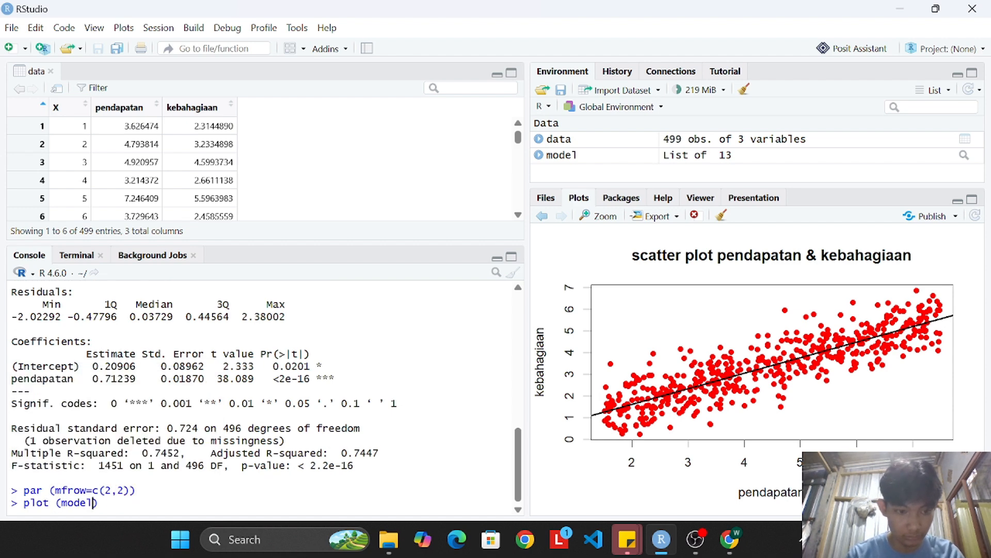
{"action": "key", "text": "Return"}
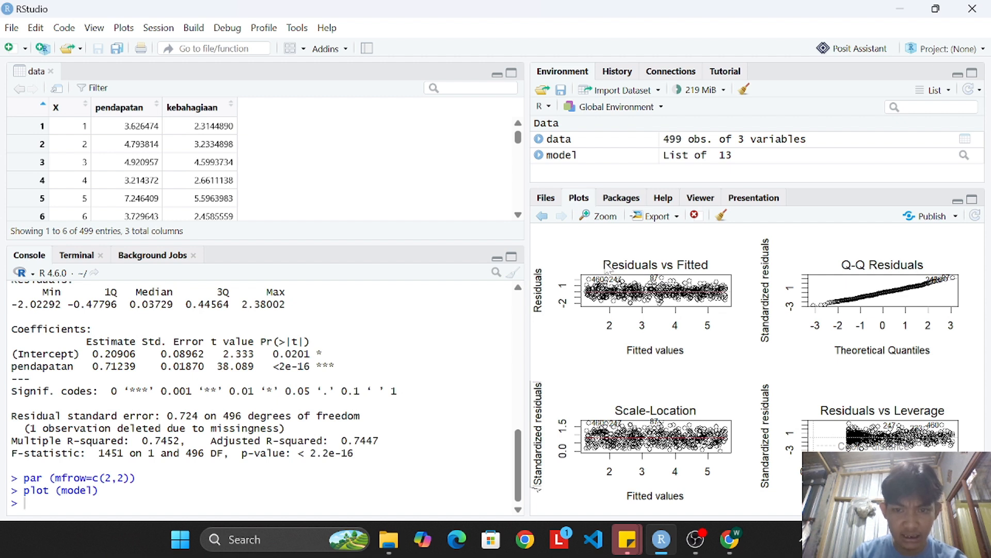
Inspect the Residuals vs Fitted plot and mark task e on regression visualization in the assignment PDF in Chrome.
{"action": "left_click_drag", "start_coordinate": [608, 270], "coordinate": [643, 272]}
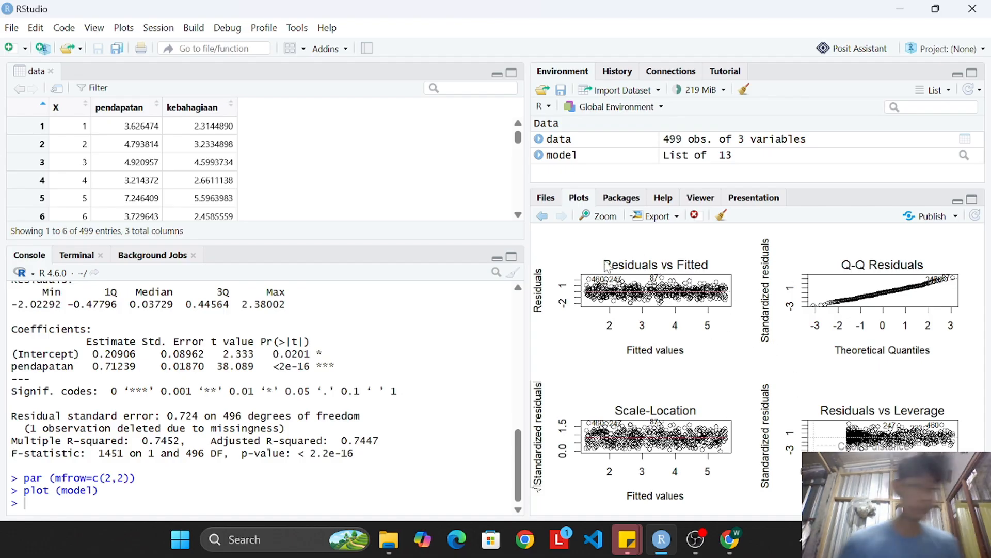
{"action": "left_click", "coordinate": [727, 535]}
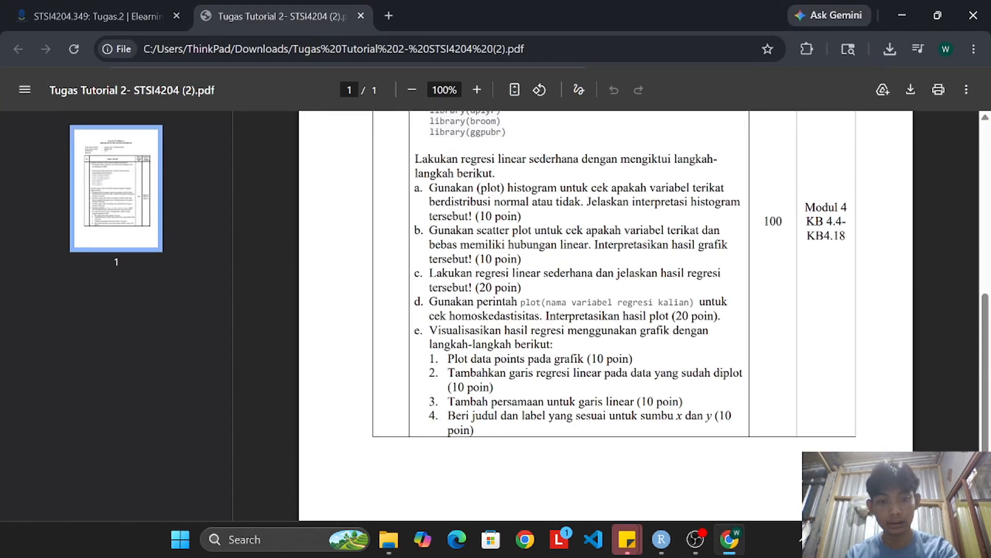
{"action": "left_click_drag", "start_coordinate": [414, 331], "coordinate": [424, 331]}
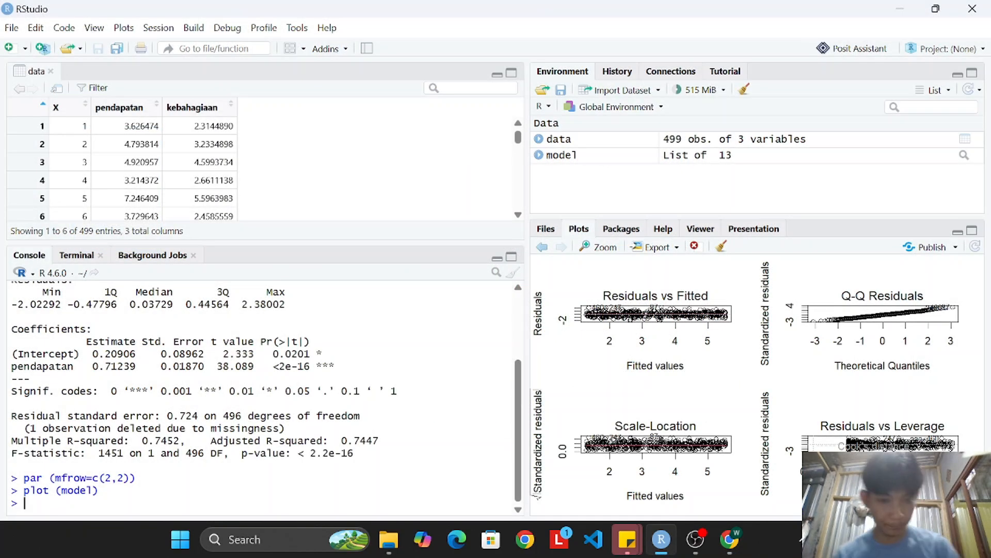
In the RStudio console, write library(gglot2) and, below it, ggplot(data,aes(x = pendapatan, y = kebahagiaan)).
{"action": "type", "text": "library("}
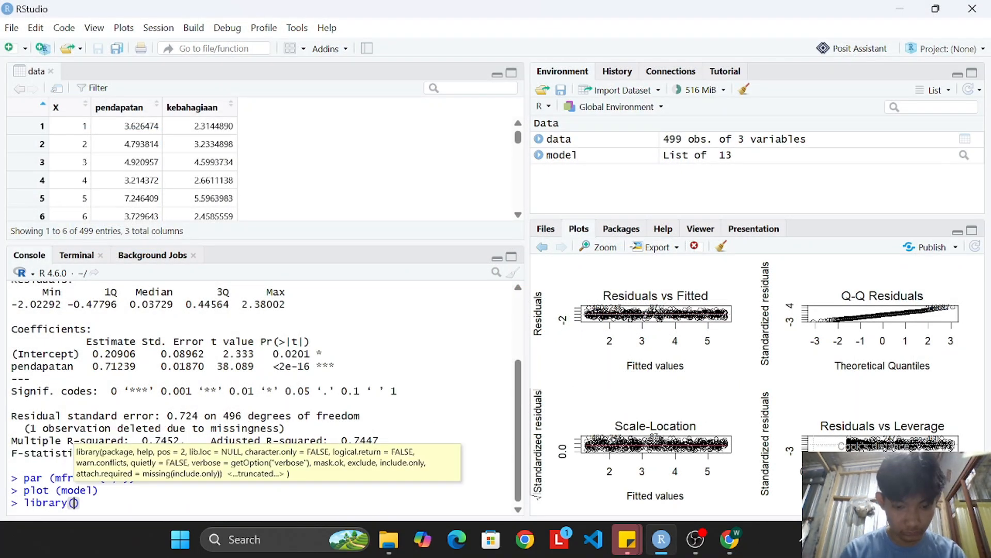
{"action": "type", "text": "ggplot2"}
{"action": "key", "text": "Return"}
{"action": "type", "text": "ggplot(data,aes("}
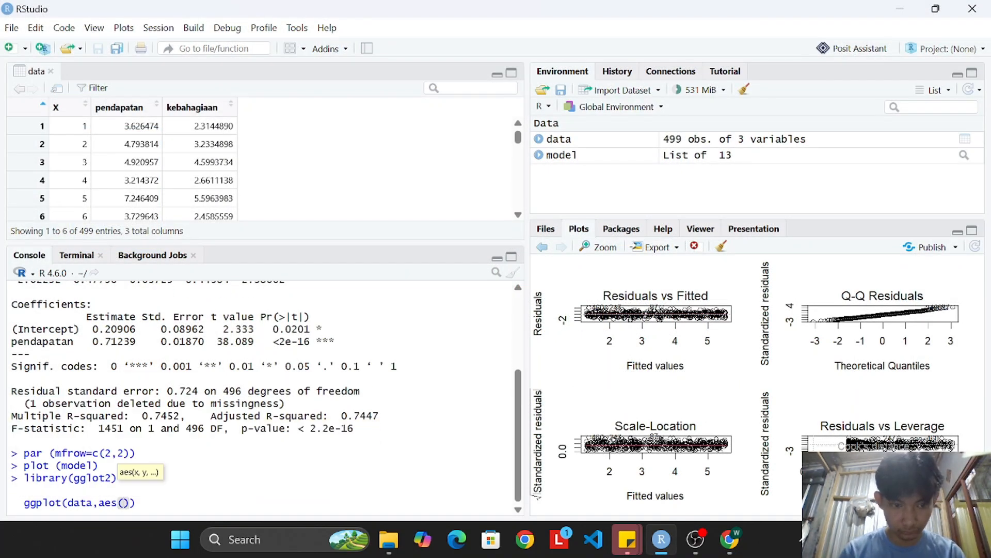
{"action": "type", "text": "x = pendapatan, y = kebahagiaan))"}
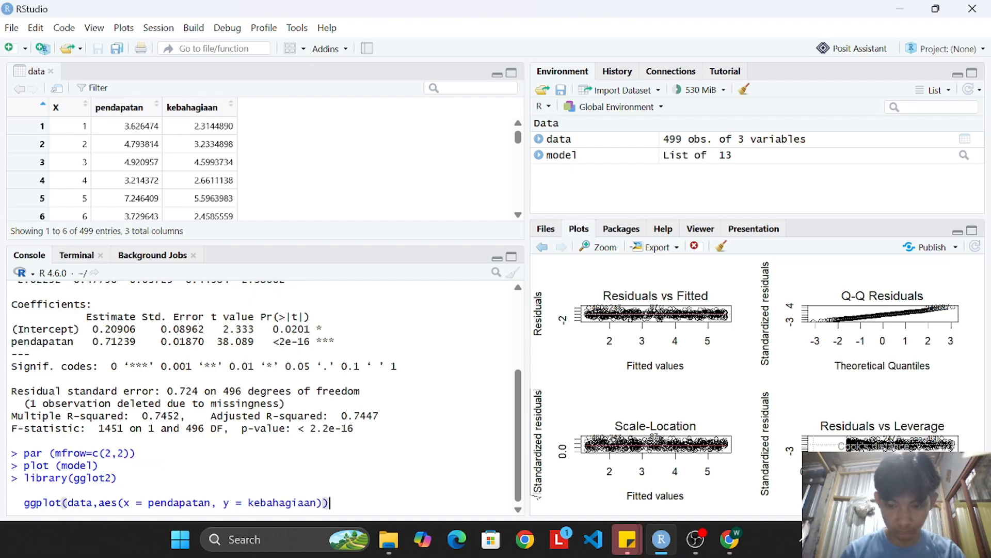
{"action": "type", "text": "+"}
Add a geom_point(color = "red") layer to the ggplot command on a new line, ending with a plus sign.
{"action": "key", "text": "shift+Return"}
{"action": "type", "text": "geom_point(color = \""}
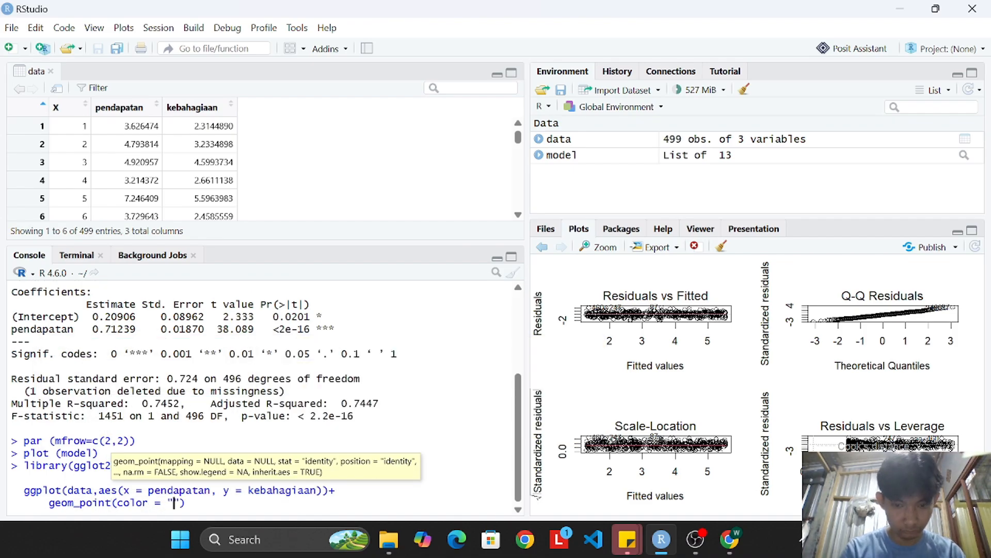
{"action": "type", "text": "red\")+"}
Add the regression line layer geom_smooth(method = "lm", se = FALSE, color = "black") on the next line, ending with a plus sign.
{"action": "key", "text": "shift+Return"}
{"action": "type", "text": "geom"}
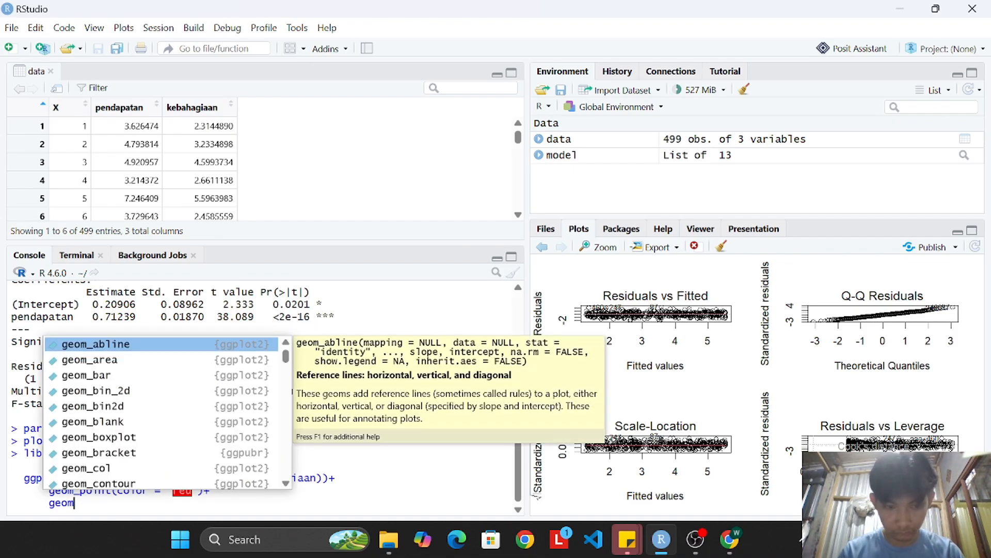
{"action": "type", "text": "_smooth(method"}
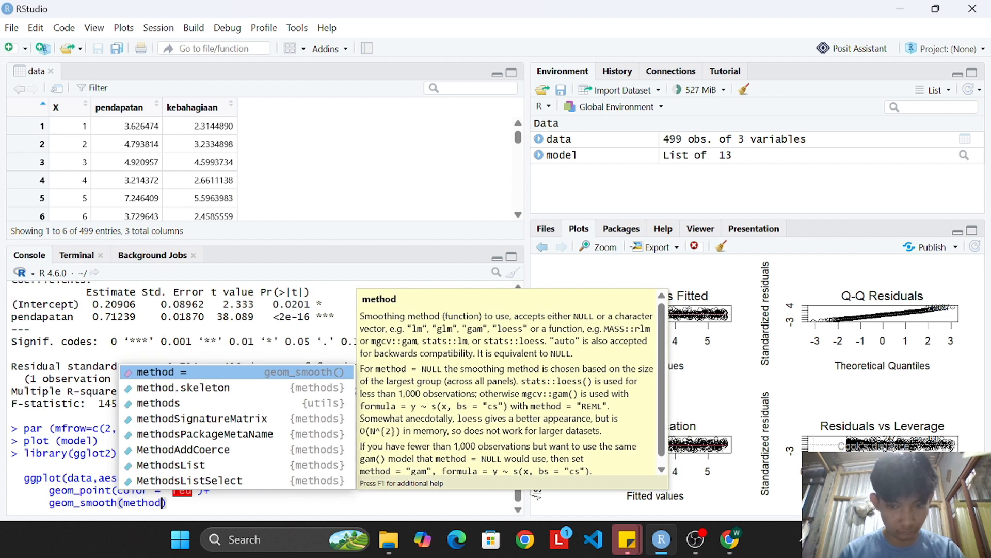
{"action": "type", "text": " = \"lm\", se = FALSE, color "}
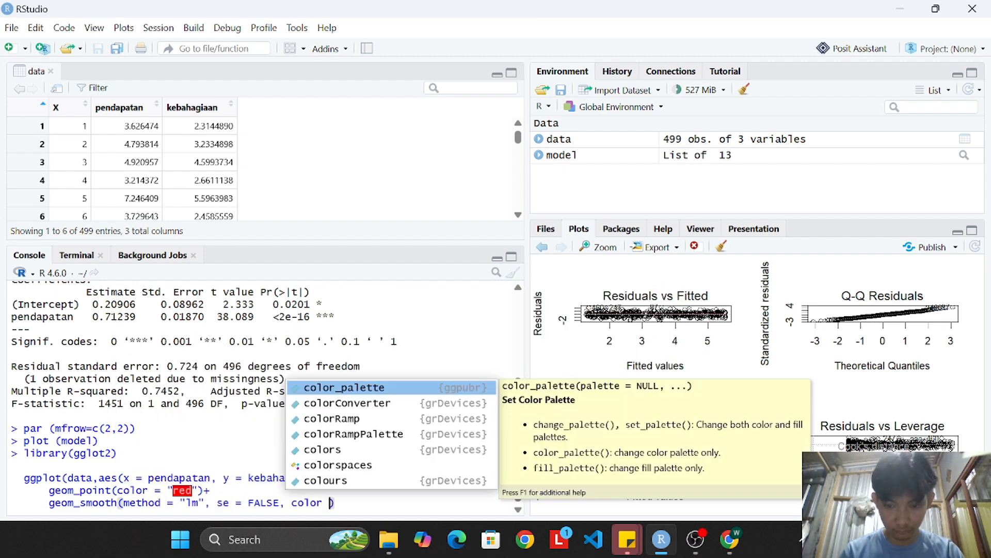
{"action": "type", "text": "= \"black\")+"}
Add an annotate layer on a new line with "text", x = -inf, y = inf and label = "y = 0.21 + 0.71x".
{"action": "key", "text": "shift+Return"}
{"action": "type", "text": "annotate("}
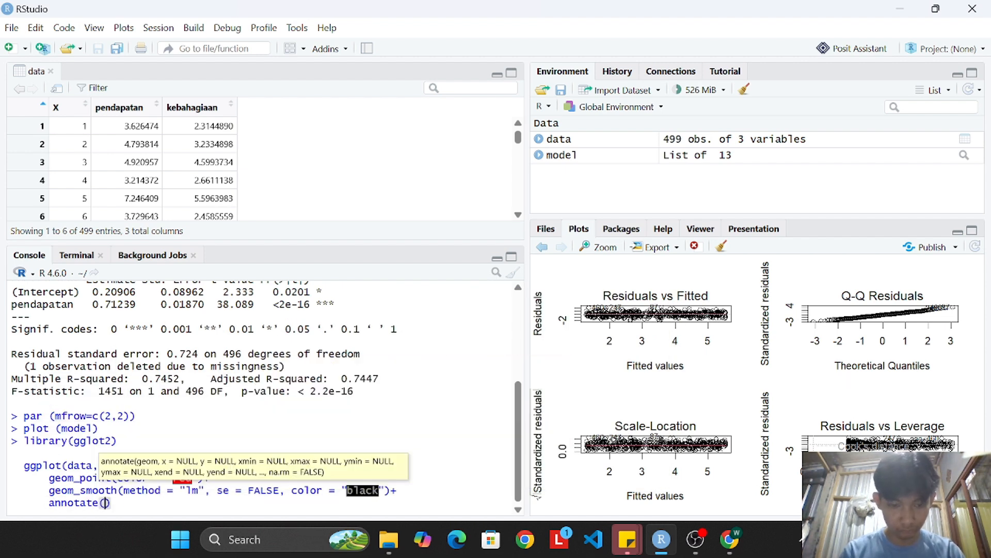
{"action": "type", "text": "\"text\", x = -inf, y = inf, "}
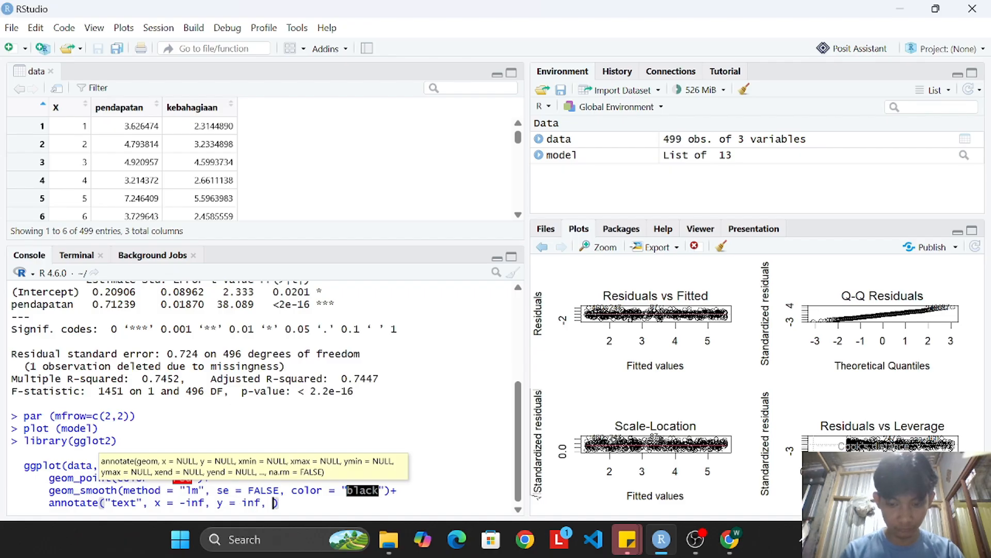
{"action": "type", "text": "label = \"y\" = 0.21 + 0."}
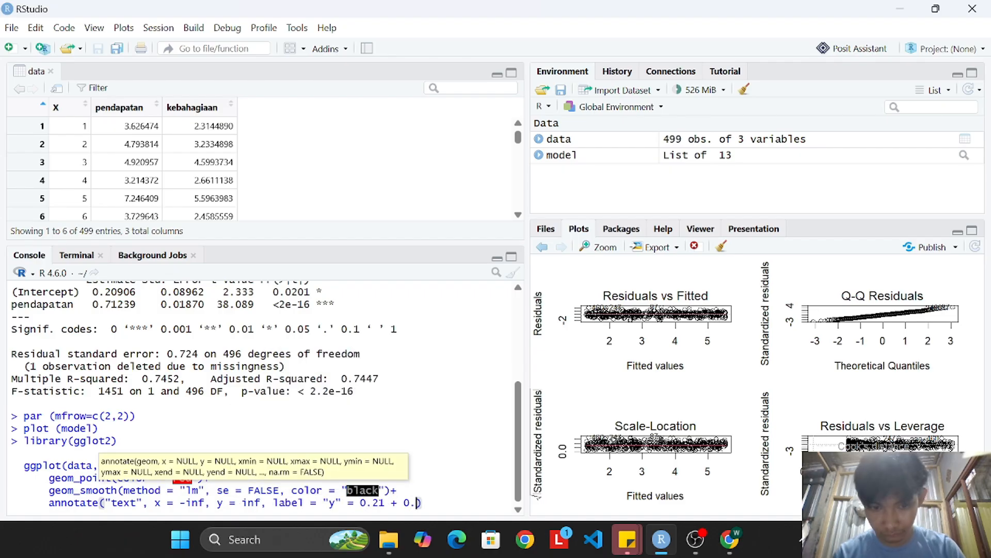
{"action": "type", "text": "71x"}
{"action": "type", "text": "\""}
{"action": "key", "text": "BackSpace"}
{"action": "left_click", "coordinate": [342, 503]}
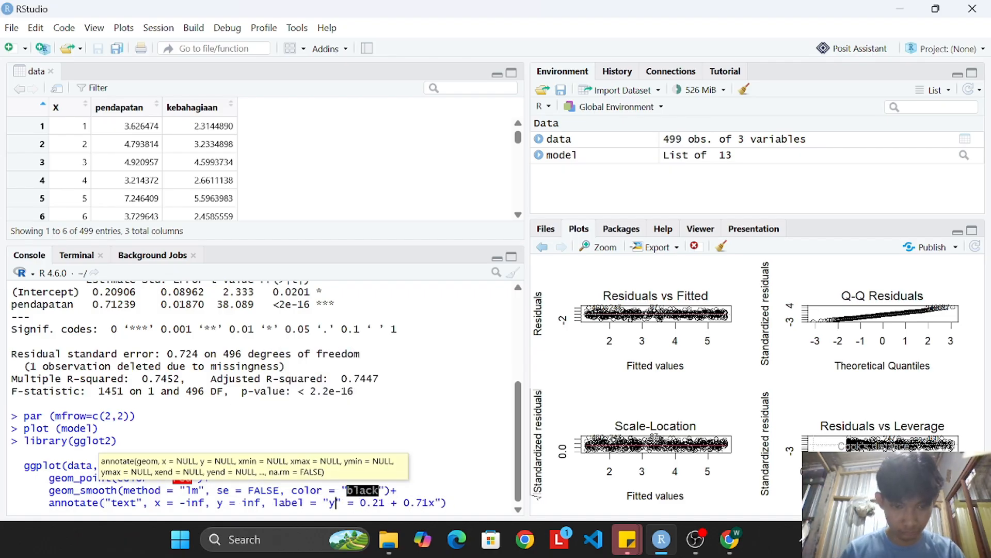
{"action": "key", "text": "BackSpace"}
{"action": "left_click", "coordinate": [430, 503]}
{"action": "type", "text": "\","}
Complete the annotation on a new line with hjust = -0.2, vjust = 2, color = "blue", fontface = "bold", size = 5, ending with a plus sign.
{"action": "key", "text": "shift+Return"}
{"action": "type", "text": "hjust = -"}
{"action": "type", "text": "0.2, vjust = 2, color = \"b"}
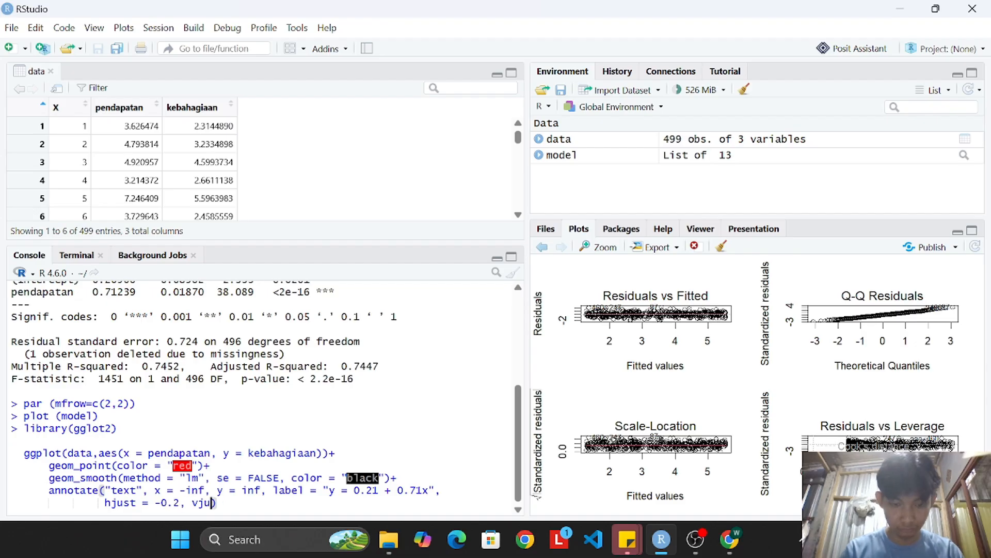
{"action": "type", "text": "lue\", fontface = \"bold\","}
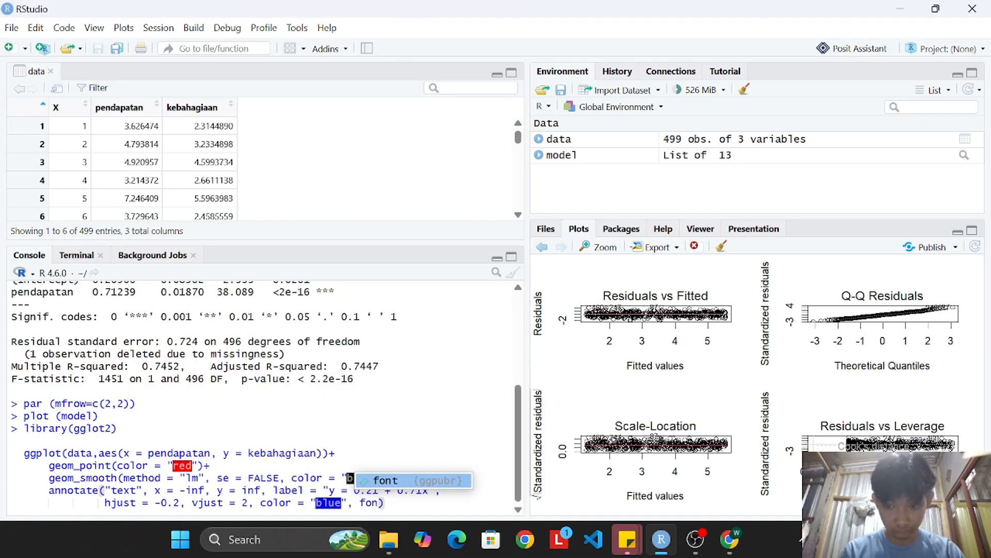
{"action": "type", "text": " size = 5) +"}
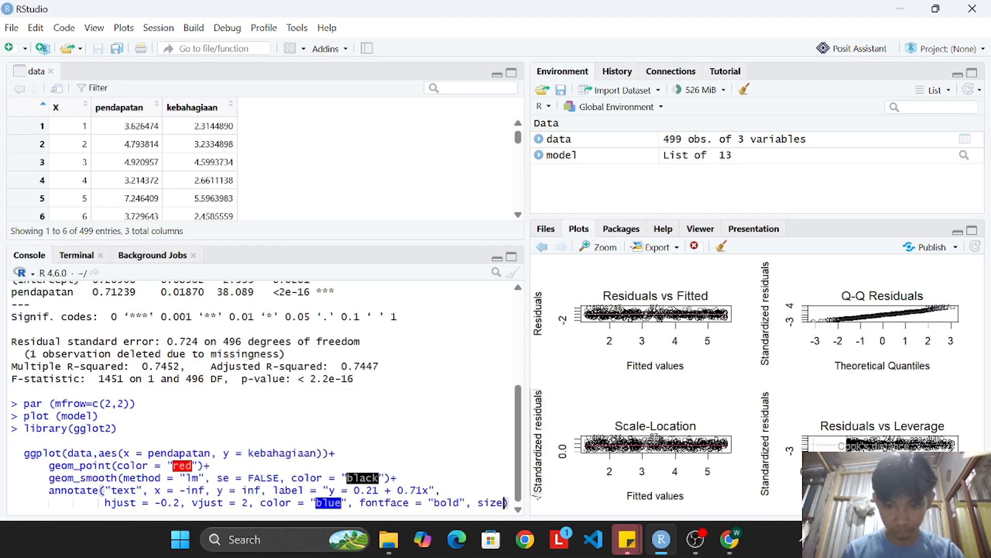
Start a labs() layer on a new line containing title = "scatter plot Hubungan pendapatan dan kebahagiaan".
{"action": "key", "text": "shift+Return"}
{"action": "type", "text": "labs("}
{"action": "key", "text": "shift+Return"}
{"action": "type", "text": "title"}
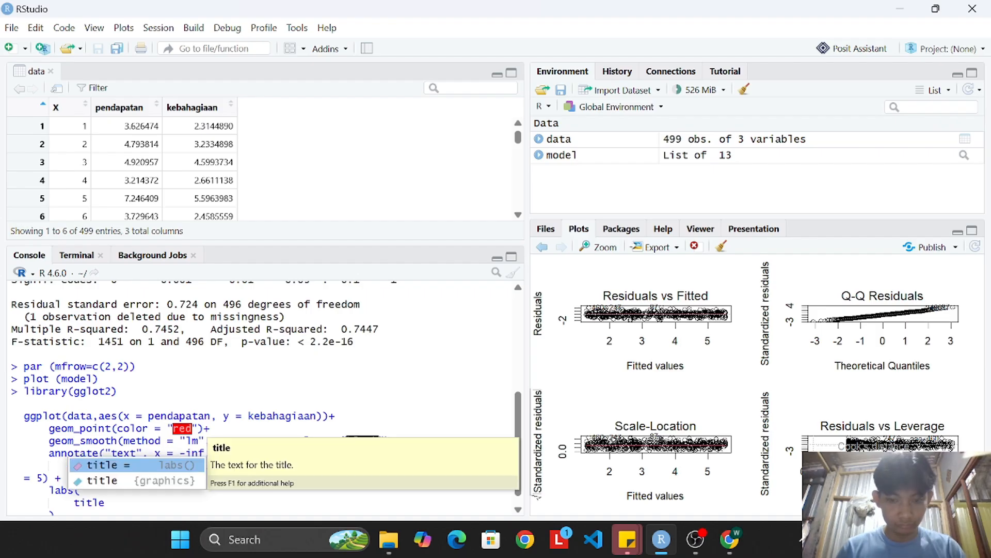
{"action": "type", "text": " = \"scatter plot Hubungan pendapatan dan kebahagiaan\","}
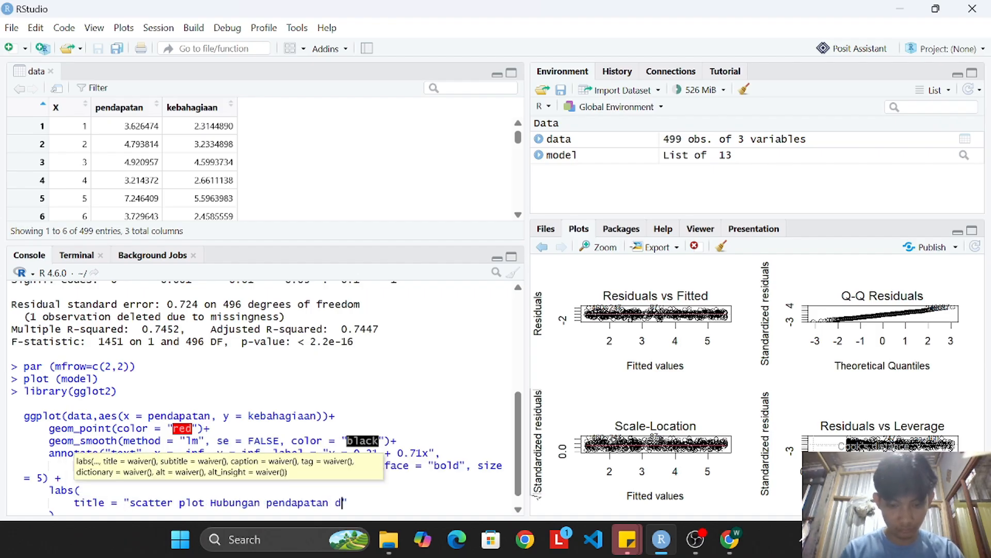
Add the axis labels x = "pendapatan" and y = "kebahagiaan" on separate lines inside labs().
{"action": "key", "text": "shift+Return"}
{"action": "type", "text": "x = \"pendapata"}
{"action": "type", "text": "n\","}
{"action": "key", "text": "shift+Return"}
{"action": "type", "text": "y = \"kebahagiaan\""}
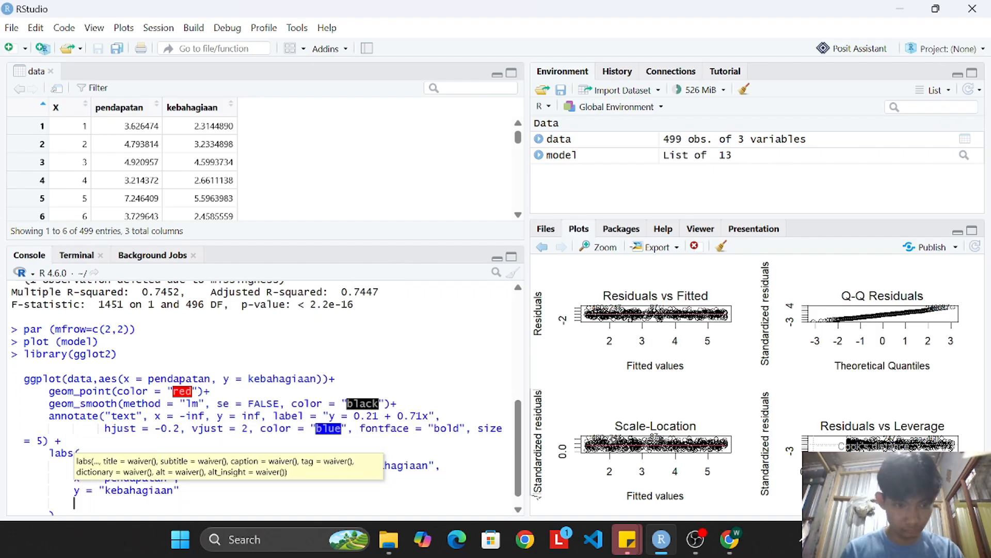
Put a plus sign after the labs() layer, add theme_minimal() on a new line and run the ggplot command.
{"action": "key", "text": "Down"}
{"action": "type", "text": "?"}
{"action": "key", "text": "shift+Return"}
{"action": "type", "text": "theme_minimal()"}
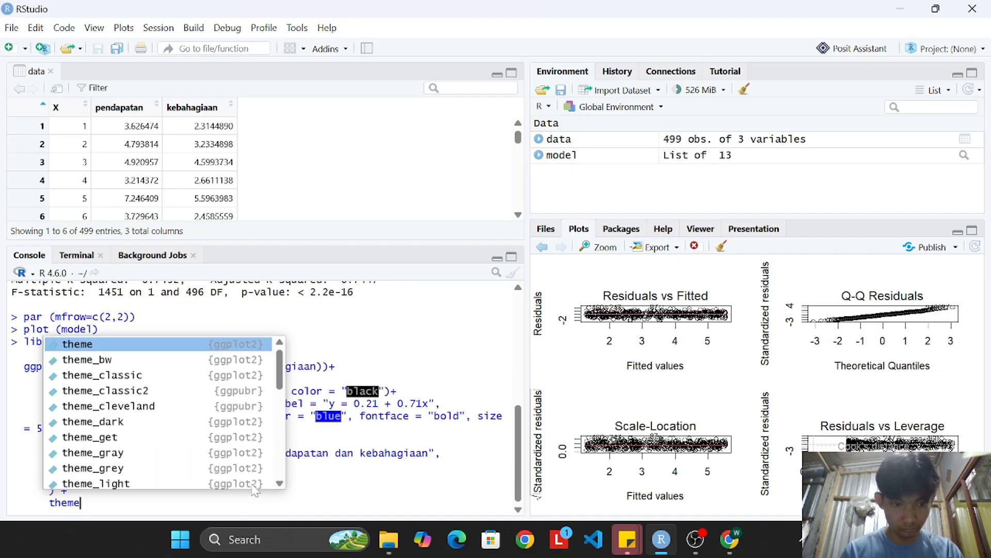
{"action": "key", "text": "Return"}
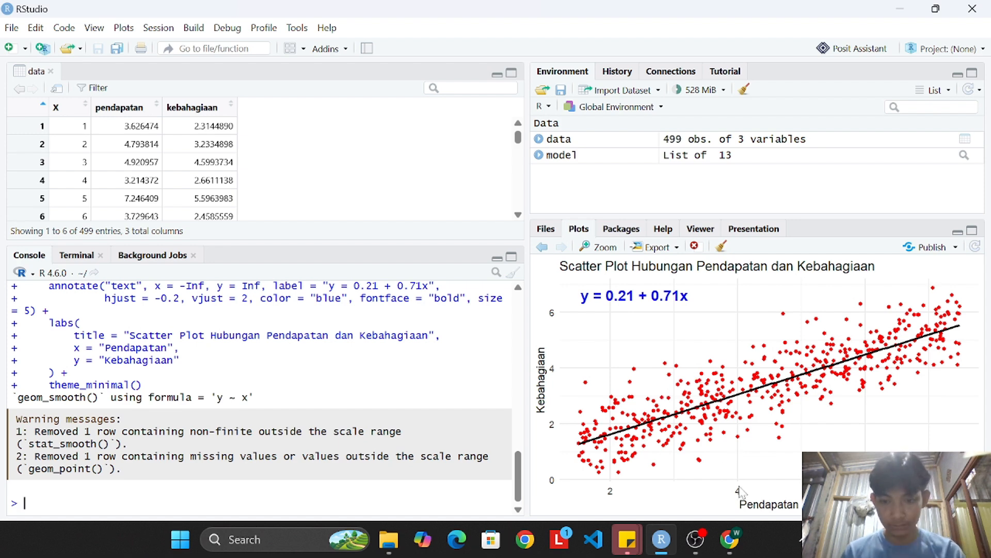
Compare the plot's data points and regression line with items 1 and 2 of task e, marking each in the assignment PDF in Chrome.
{"action": "left_click", "coordinate": [729, 539]}
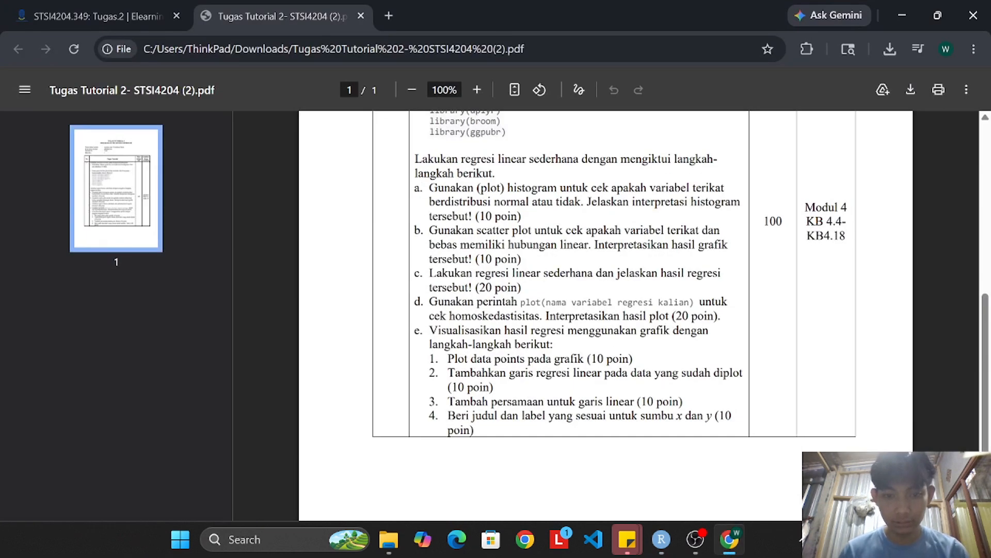
{"action": "left_click_drag", "start_coordinate": [448, 358], "coordinate": [571, 358]}
{"action": "left_click", "coordinate": [730, 539]}
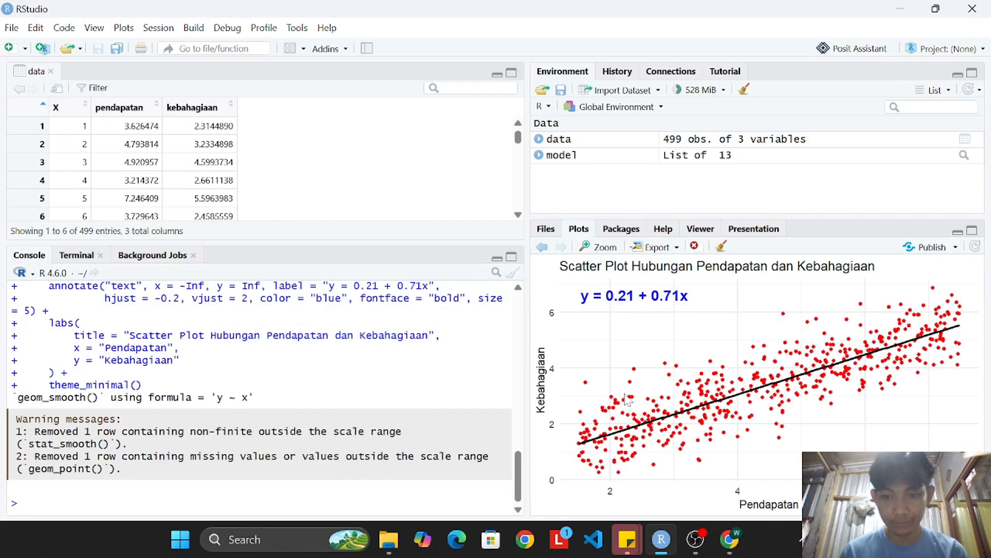
{"action": "left_click", "coordinate": [730, 539]}
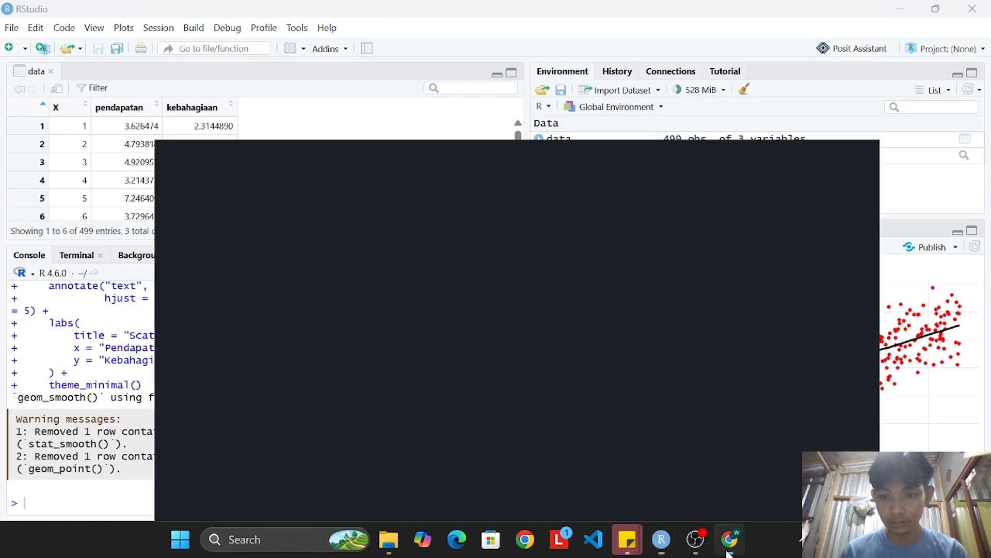
{"action": "left_click_drag", "start_coordinate": [448, 373], "coordinate": [666, 373]}
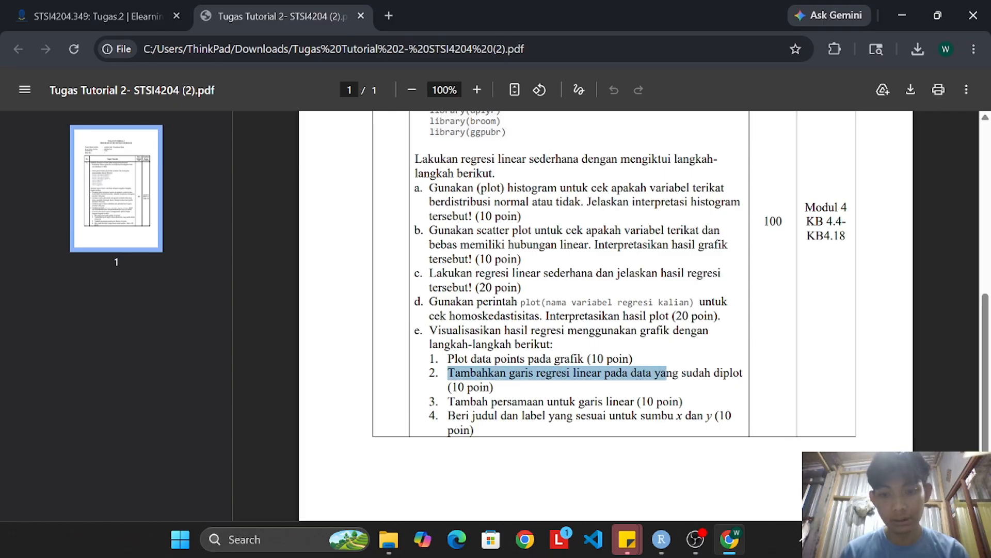
{"action": "left_click", "coordinate": [737, 533]}
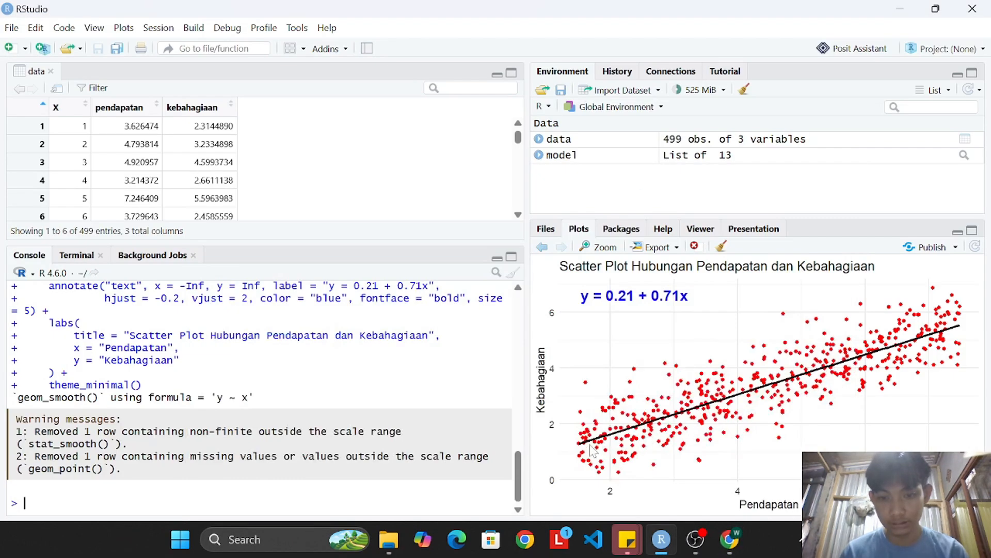
Compare the plot's equation, title and axis labels with items 3 and 4 of task e, marking each in the assignment PDF in Chrome.
{"action": "left_click", "coordinate": [730, 539]}
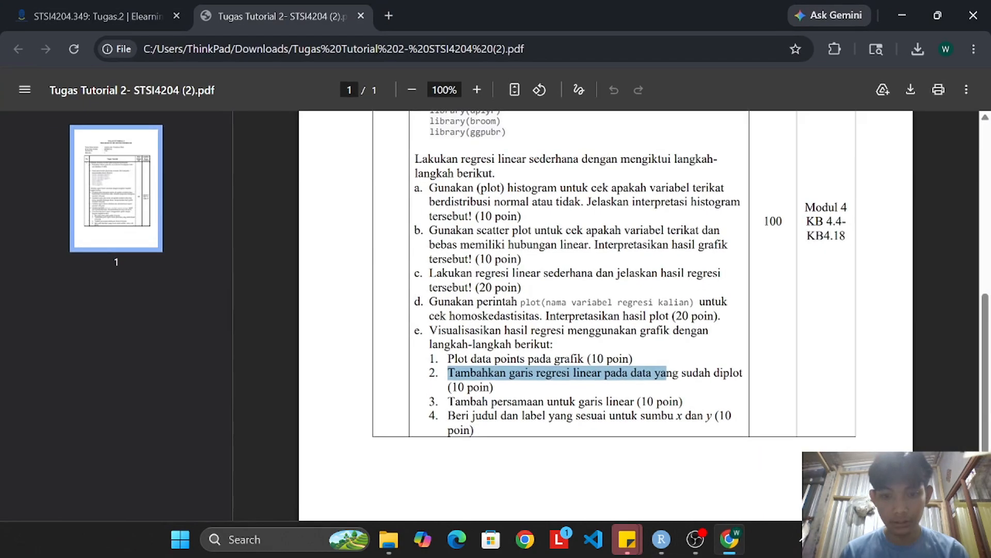
{"action": "left_click_drag", "start_coordinate": [448, 401], "coordinate": [630, 401]}
{"action": "left_click", "coordinate": [719, 529]}
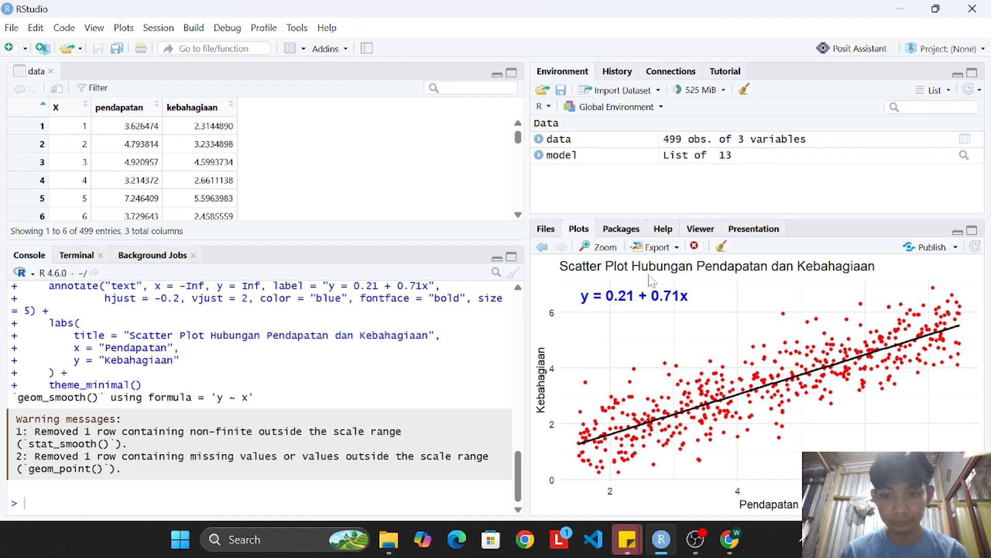
{"action": "left_click", "coordinate": [739, 549]}
{"action": "left_click_drag", "start_coordinate": [447, 415], "coordinate": [555, 415]}
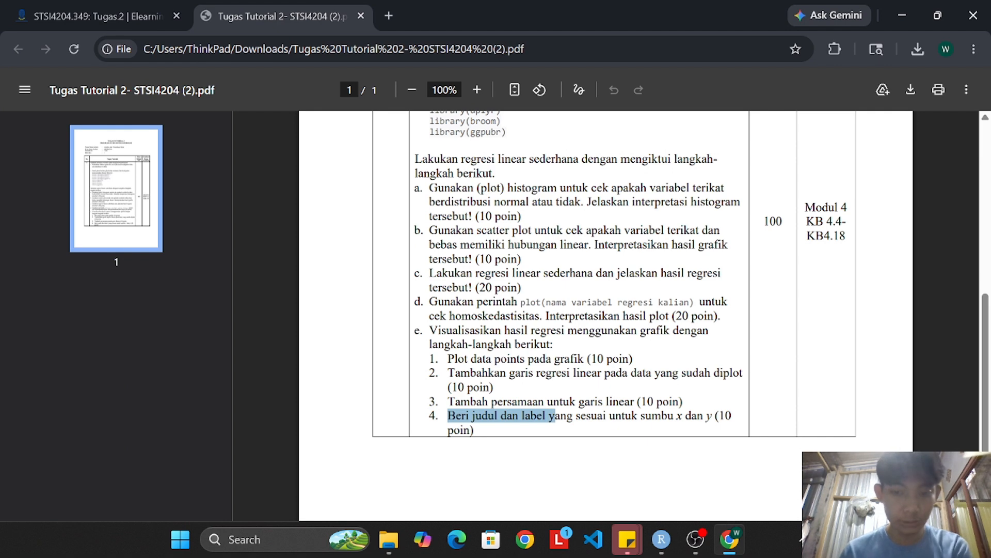
{"action": "left_click", "coordinate": [729, 540]}
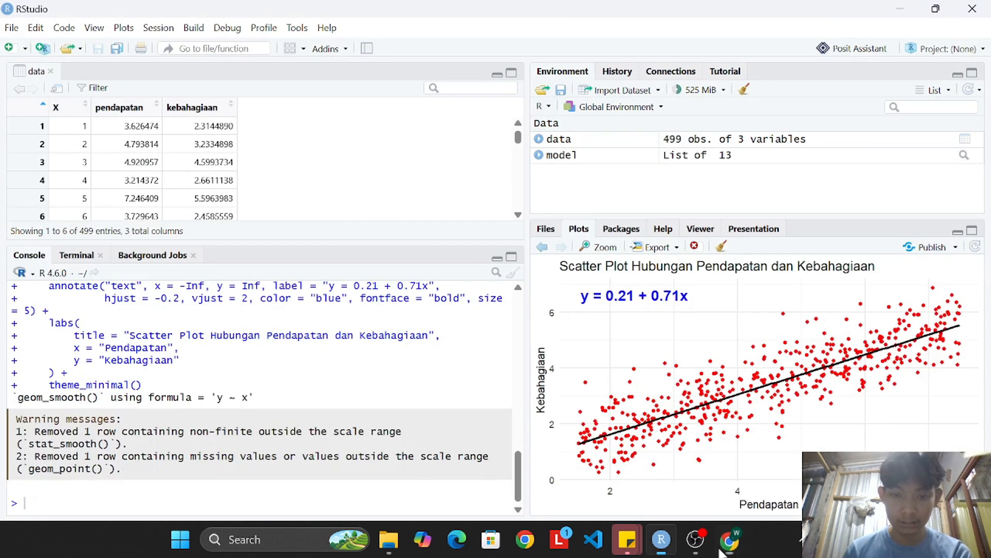